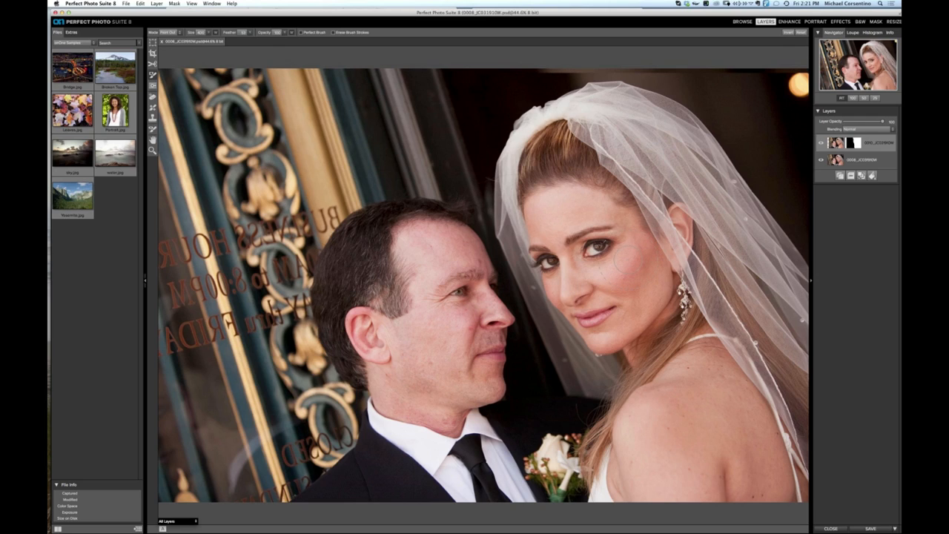
Step: Merge the two layers and retouch out the bright light in the photo's upper-right corner with an enlarged brush
{"action": "key", "text": "super+minus"}
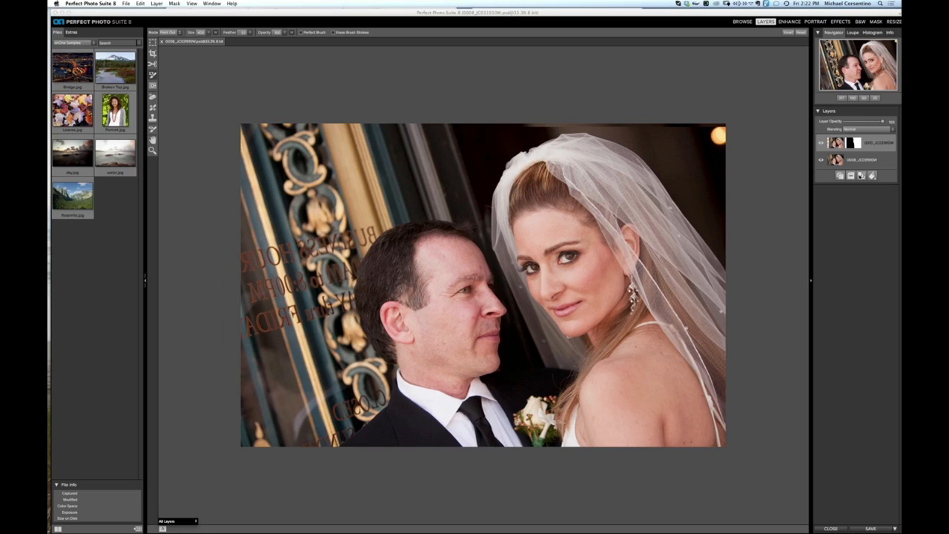
{"action": "left_click", "coordinate": [861, 176]}
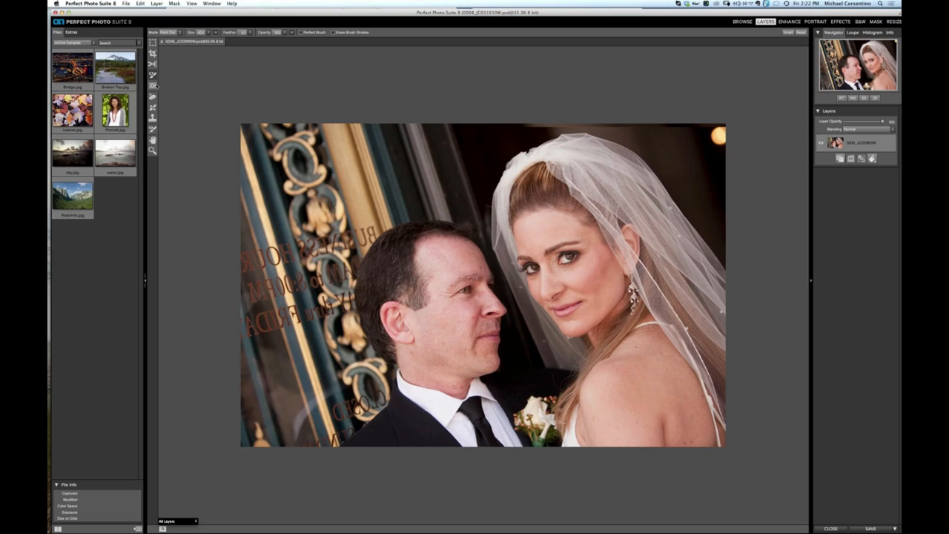
{"action": "left_click", "coordinate": [152, 118]}
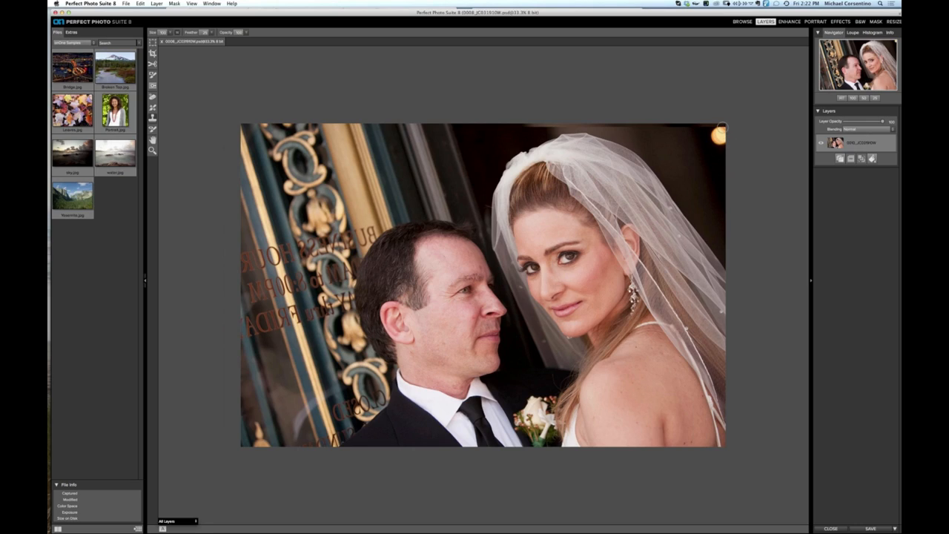
{"action": "key", "text": "bracketright"}
{"action": "key", "text": "bracketright"}
{"action": "key", "text": "bracketright"}
{"action": "left_click", "coordinate": [719, 136]}
{"action": "left_click", "coordinate": [720, 135]}
{"action": "left_click", "coordinate": [711, 136]}
Step: Crop the photo slightly, trimming a thin strip off its upper and left edges, and apply the crop
{"action": "left_click", "coordinate": [152, 54]}
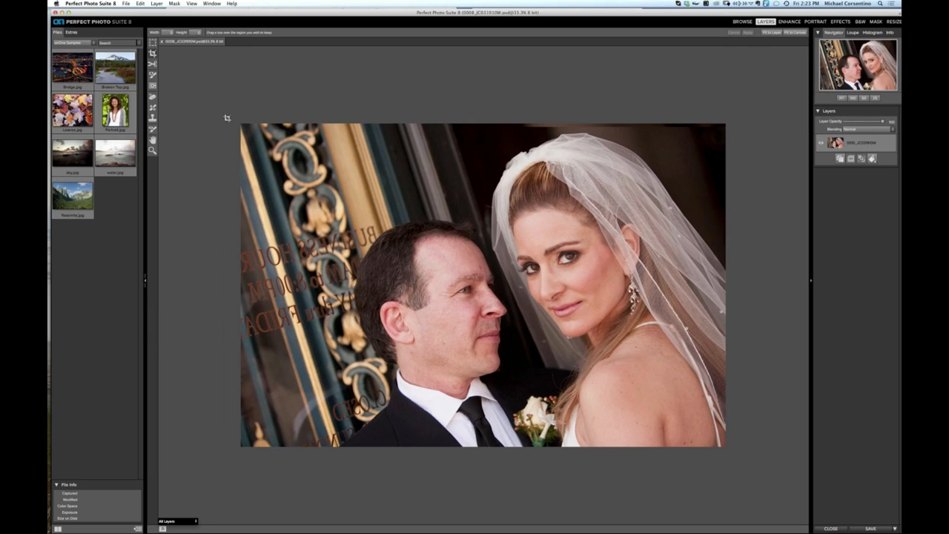
{"action": "left_click", "coordinate": [786, 467]}
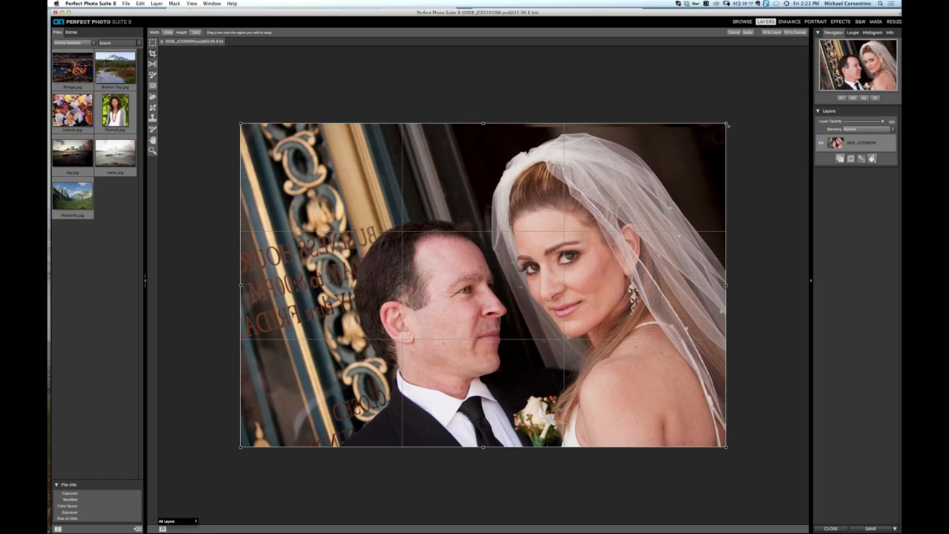
{"action": "left_click_drag", "start_coordinate": [728, 125], "coordinate": [726, 127]}
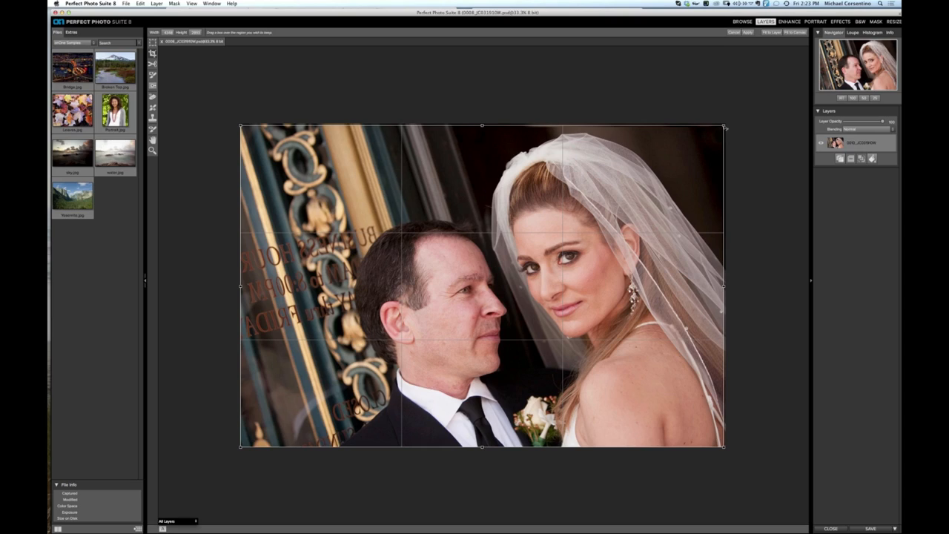
{"action": "left_click_drag", "start_coordinate": [725, 127], "coordinate": [722, 128]}
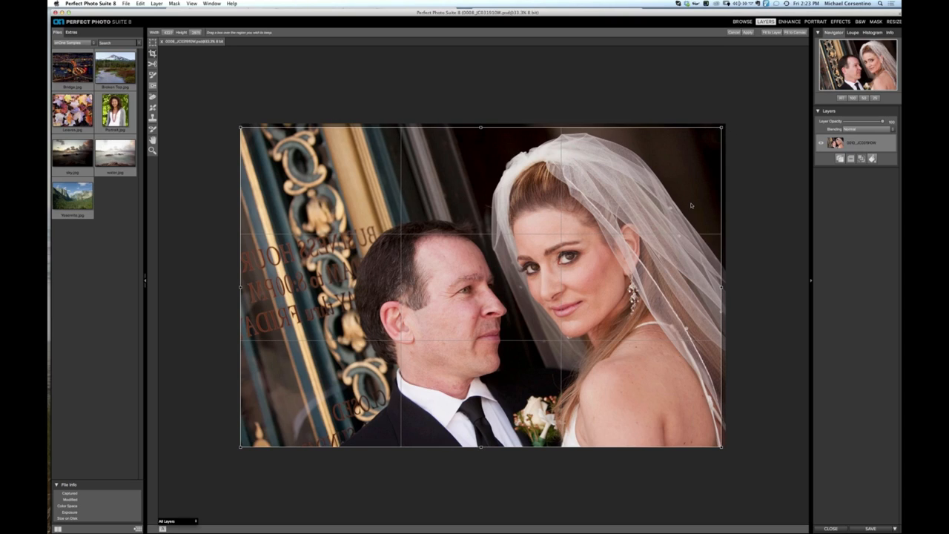
{"action": "left_click_drag", "start_coordinate": [701, 209], "coordinate": [706, 209]}
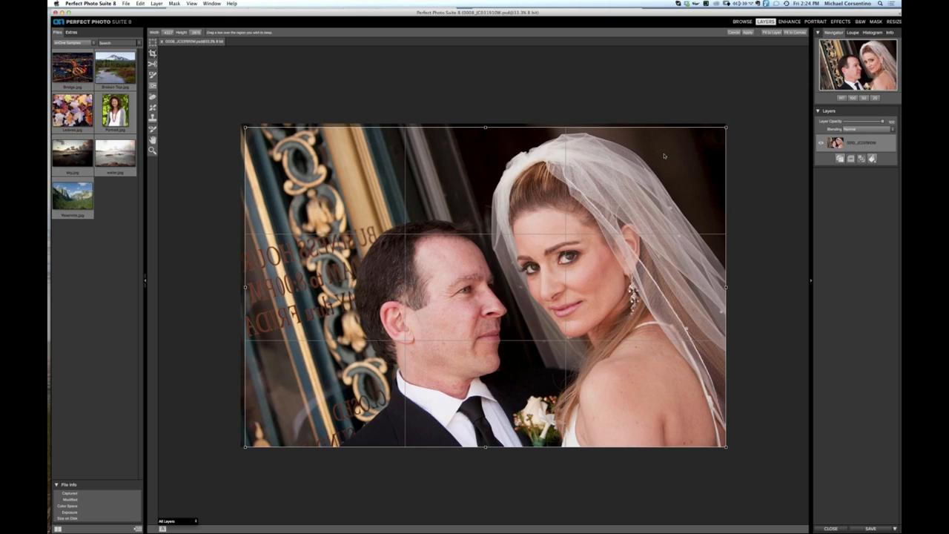
{"action": "key", "text": "Return"}
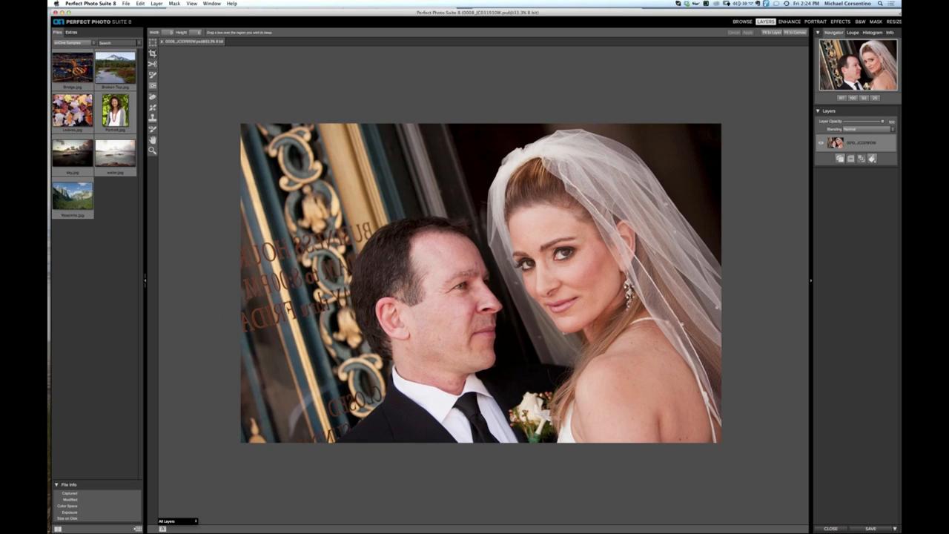
Step: Open the photo in the Enhance module, fine-tune its brightness, and compare the result with the preview off and on
{"action": "key", "text": "super+Tab"}
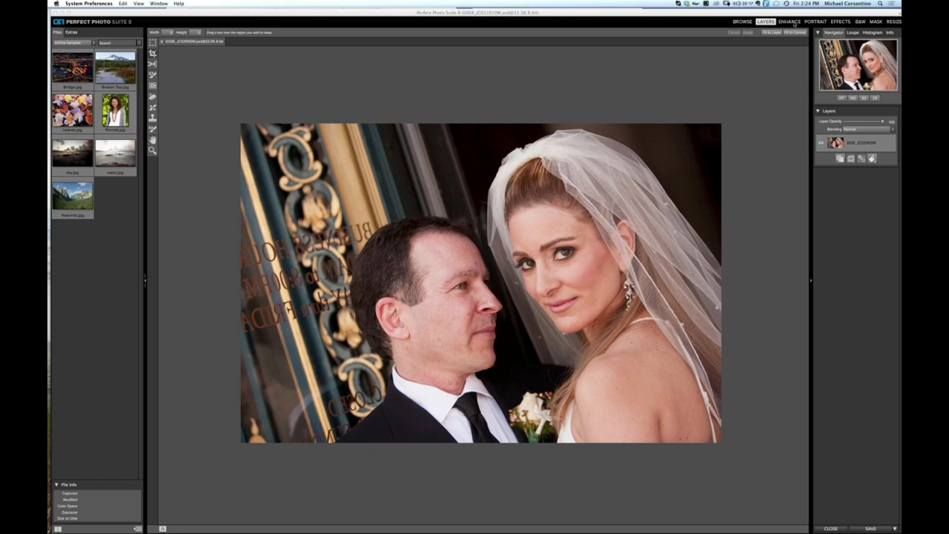
{"action": "left_click", "coordinate": [793, 25]}
{"action": "left_click", "coordinate": [783, 26]}
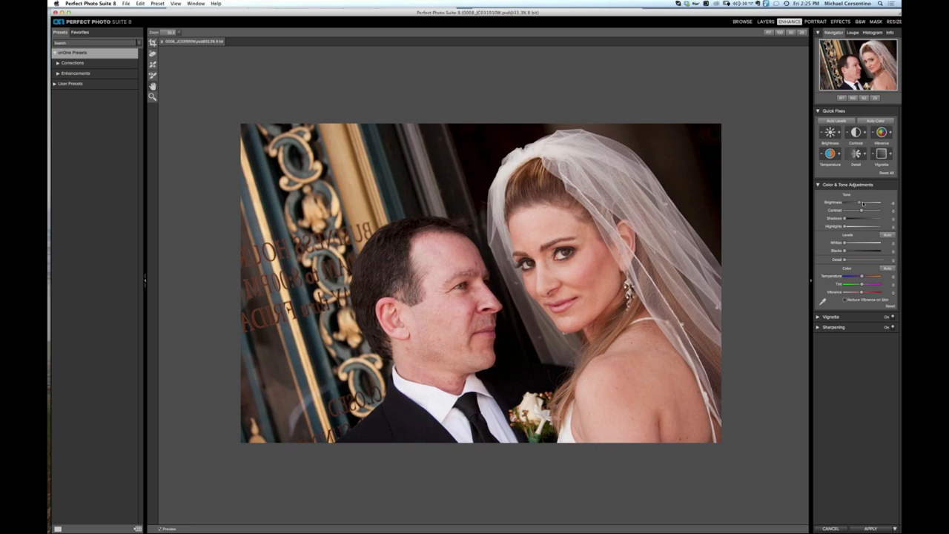
{"action": "left_click_drag", "start_coordinate": [862, 203], "coordinate": [861, 203]}
{"action": "left_click_drag", "start_coordinate": [865, 205], "coordinate": [860, 202]}
{"action": "left_click", "coordinate": [893, 203]}
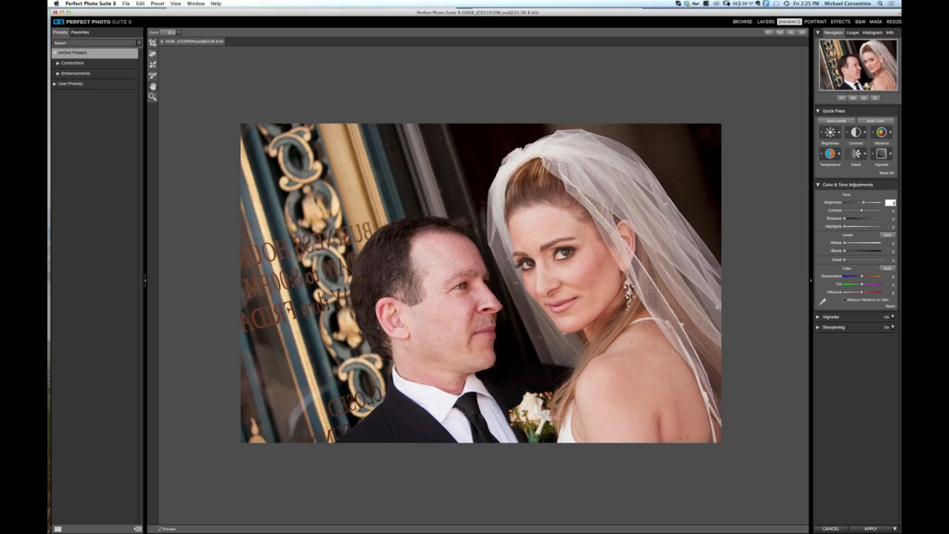
{"action": "left_click", "coordinate": [862, 212]}
{"action": "left_click", "coordinate": [165, 529]}
{"action": "left_click", "coordinate": [161, 529]}
Step: Open the photo in the Portrait module and select the bride's face for retouching
{"action": "left_click", "coordinate": [815, 24]}
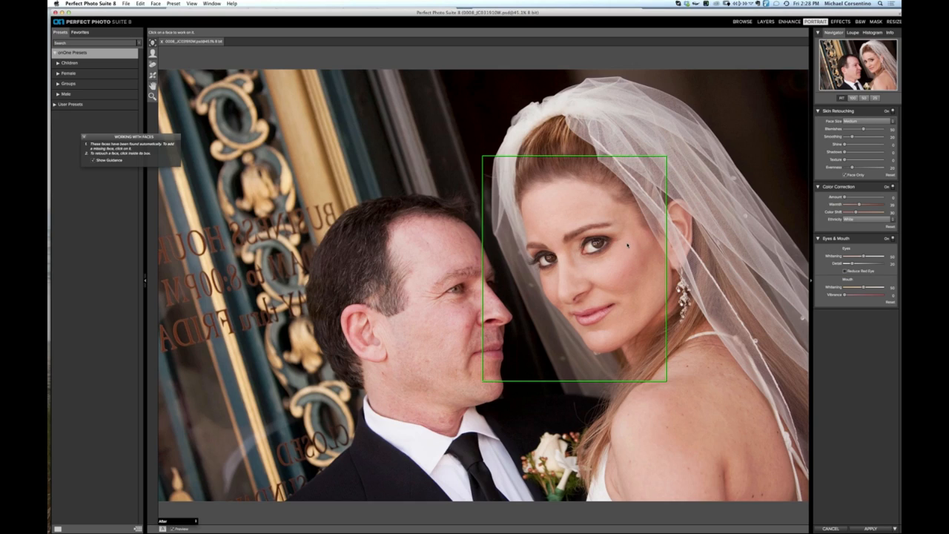
{"action": "left_click", "coordinate": [627, 247]}
{"action": "left_click", "coordinate": [629, 249]}
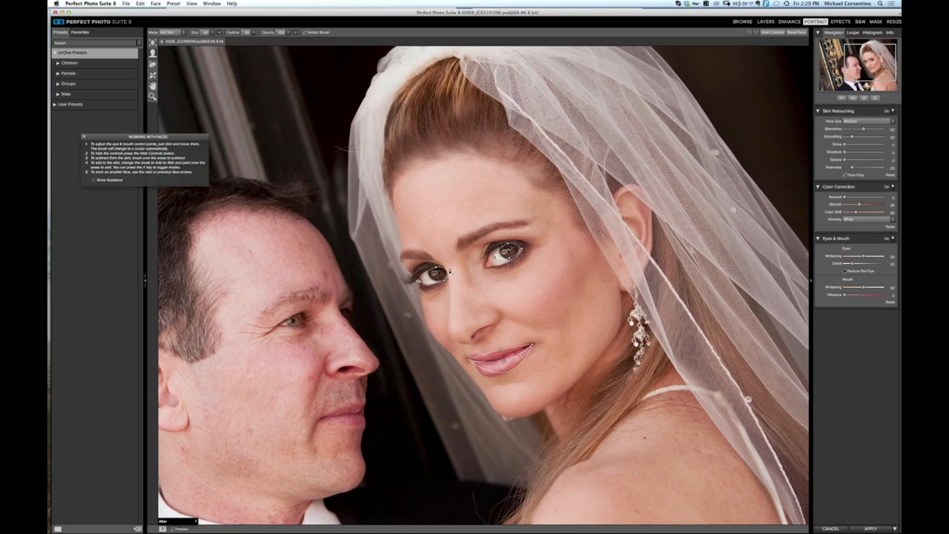
Step: Fit the face control points to the outlines of the bride's eyes and mouth
{"action": "left_click", "coordinate": [495, 257]}
{"action": "left_click", "coordinate": [509, 246]}
{"action": "left_click_drag", "start_coordinate": [513, 259], "coordinate": [509, 260]}
{"action": "left_click_drag", "start_coordinate": [501, 350], "coordinate": [485, 352]}
{"action": "left_click", "coordinate": [504, 363]}
{"action": "left_click", "coordinate": [508, 373]}
{"action": "left_click_drag", "start_coordinate": [496, 377], "coordinate": [494, 377]}
Step: Check the bride's skin mask in the Mask-Red view and return to the After view
{"action": "left_click", "coordinate": [163, 521]}
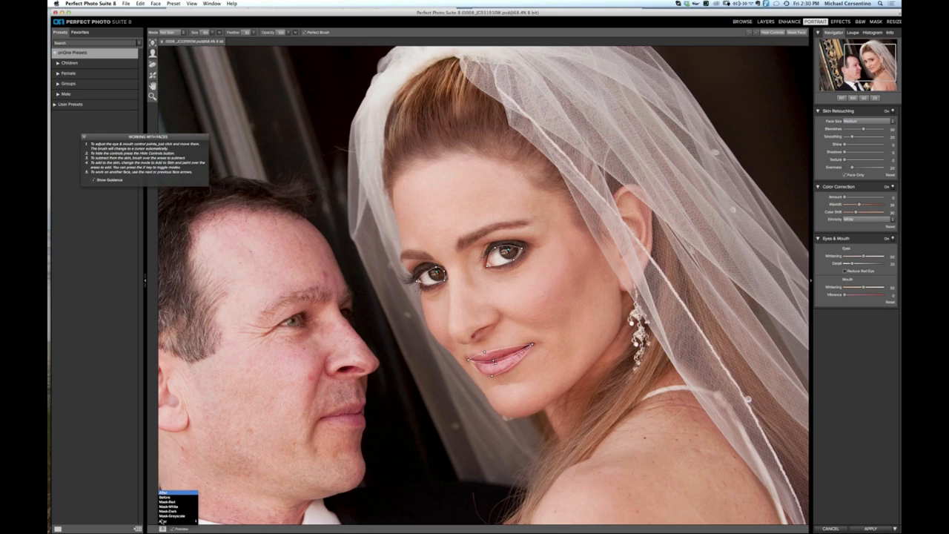
{"action": "left_click", "coordinate": [169, 502]}
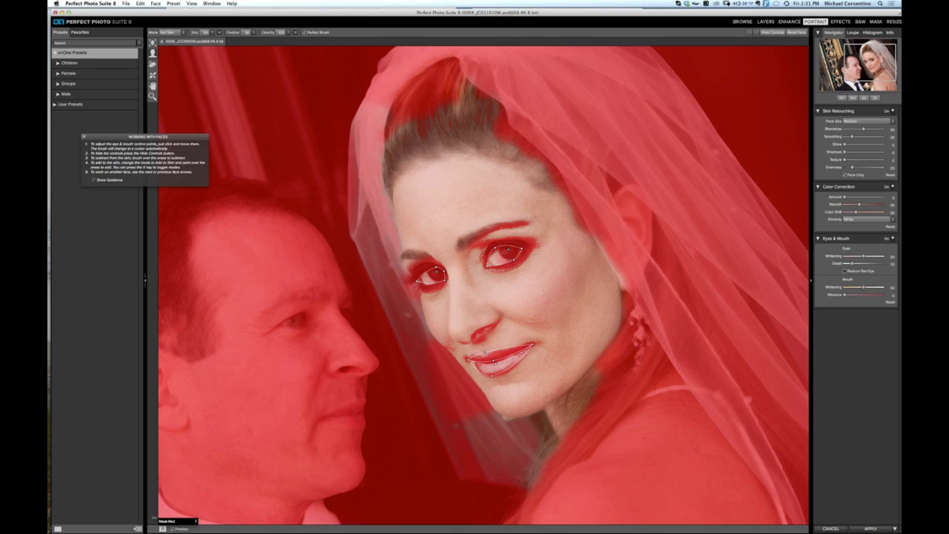
{"action": "left_click", "coordinate": [167, 522]}
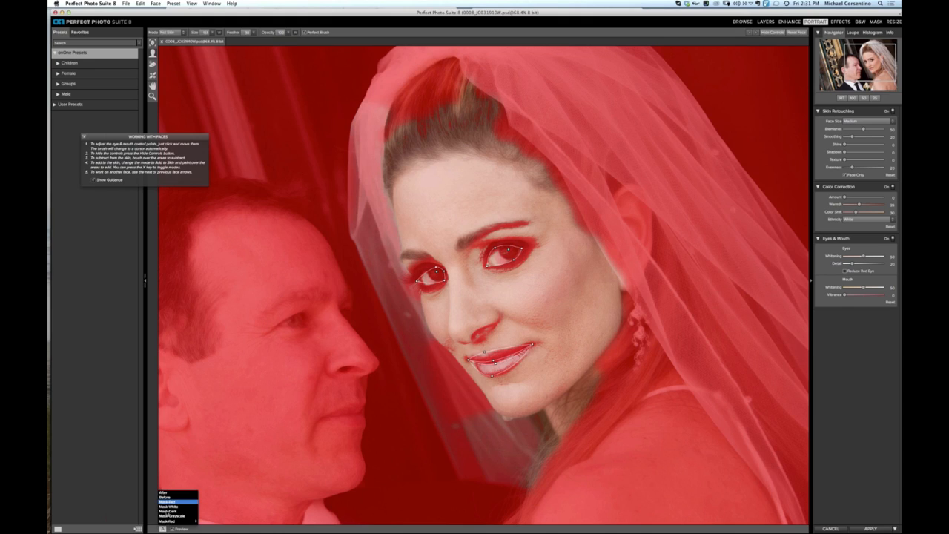
{"action": "left_click", "coordinate": [164, 493]}
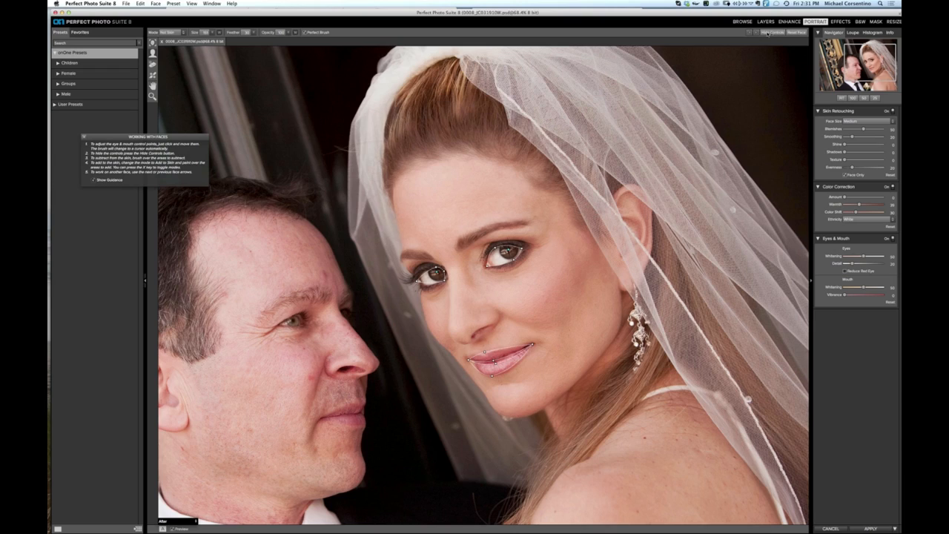
Step: Hide the face controls and reduce the Blemishes and Smoothing amounts of the bride's skin retouching
{"action": "left_click", "coordinate": [768, 35]}
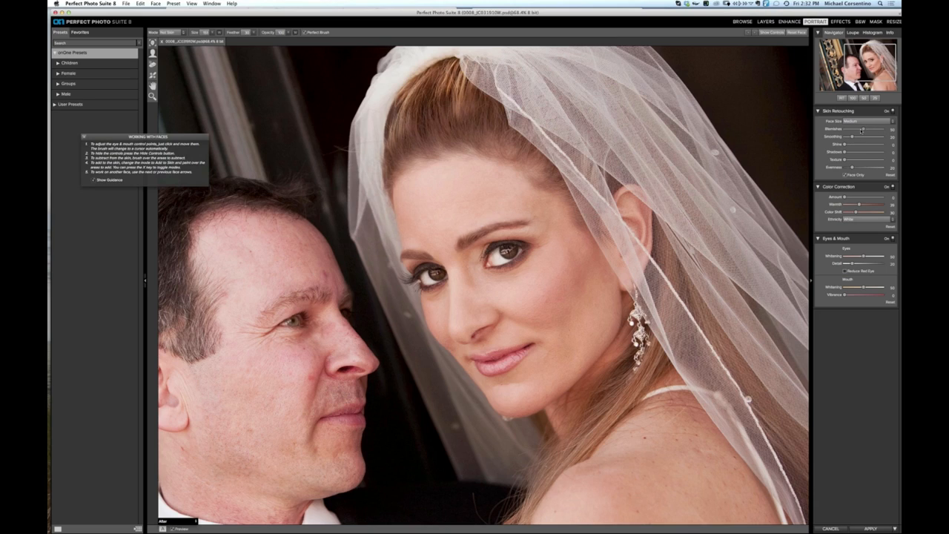
{"action": "left_click_drag", "start_coordinate": [857, 129], "coordinate": [855, 129]}
{"action": "left_click_drag", "start_coordinate": [850, 137], "coordinate": [849, 138]}
{"action": "left_click_drag", "start_coordinate": [855, 129], "coordinate": [854, 130]}
Step: Bring the whole photo into view and close the Working with Faces guidance window
{"action": "key", "text": "super+0"}
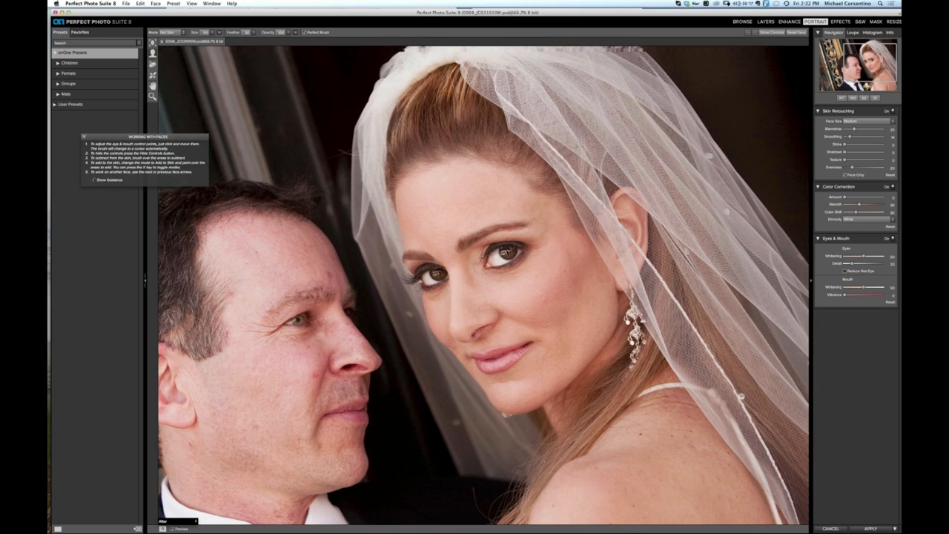
{"action": "key", "text": "super+minus"}
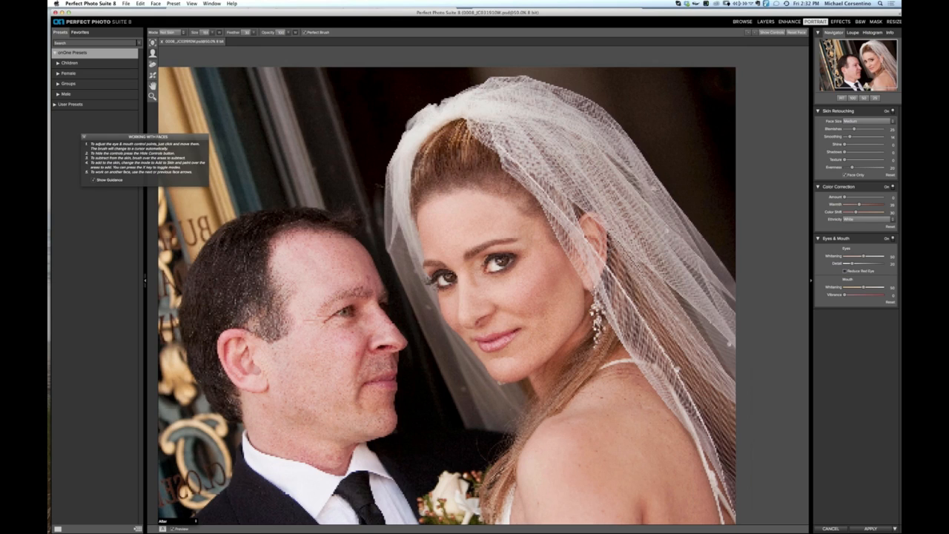
{"action": "key", "text": "super+minus"}
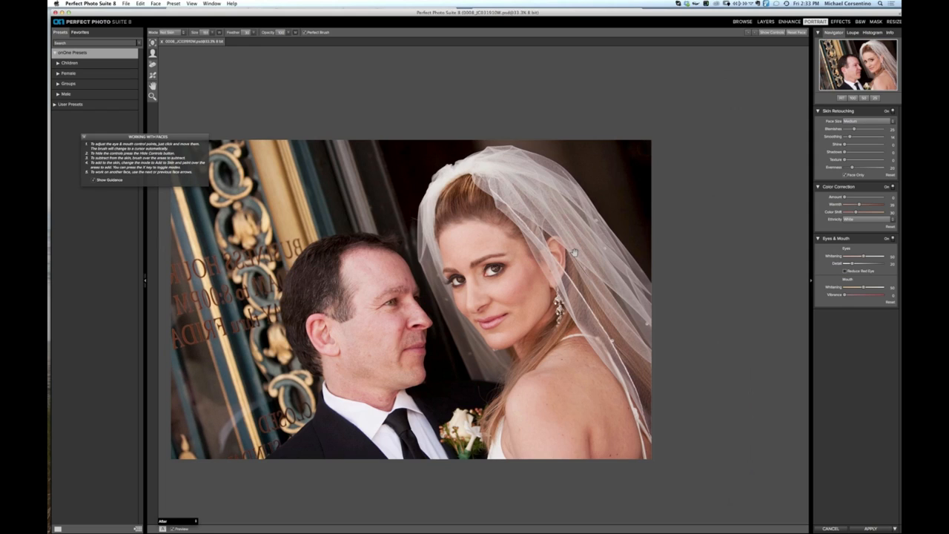
{"action": "left_click_drag", "start_coordinate": [522, 266], "coordinate": [588, 237]}
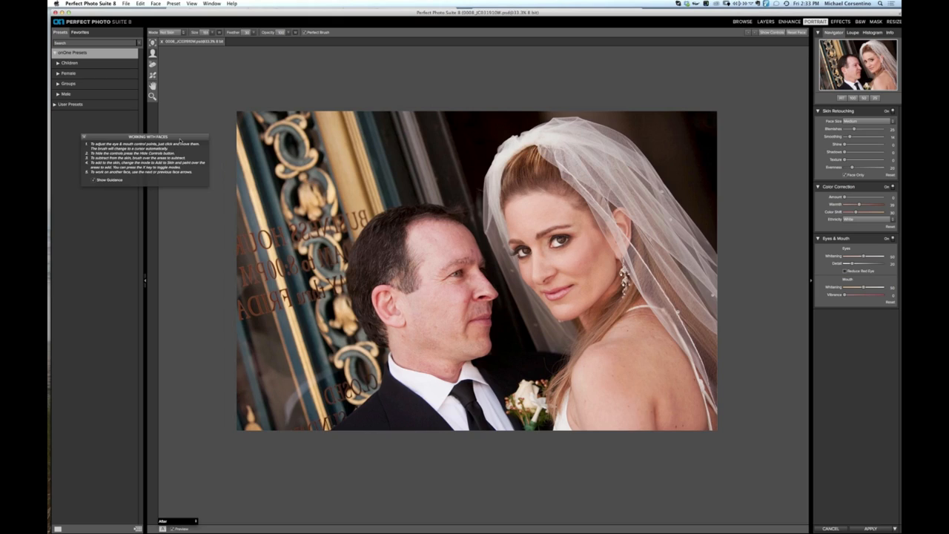
{"action": "left_click", "coordinate": [84, 137]}
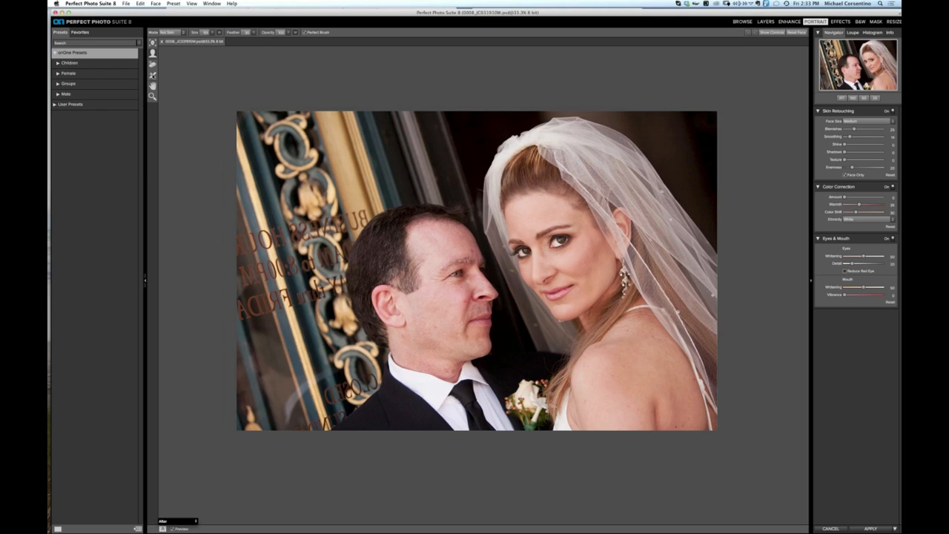
Step: Retouch the remaining blemishes on the bride's cheek and the groom's forehead, cheek and jaw with the retouch brush
{"action": "left_click", "coordinate": [152, 75]}
{"action": "key", "text": "q"}
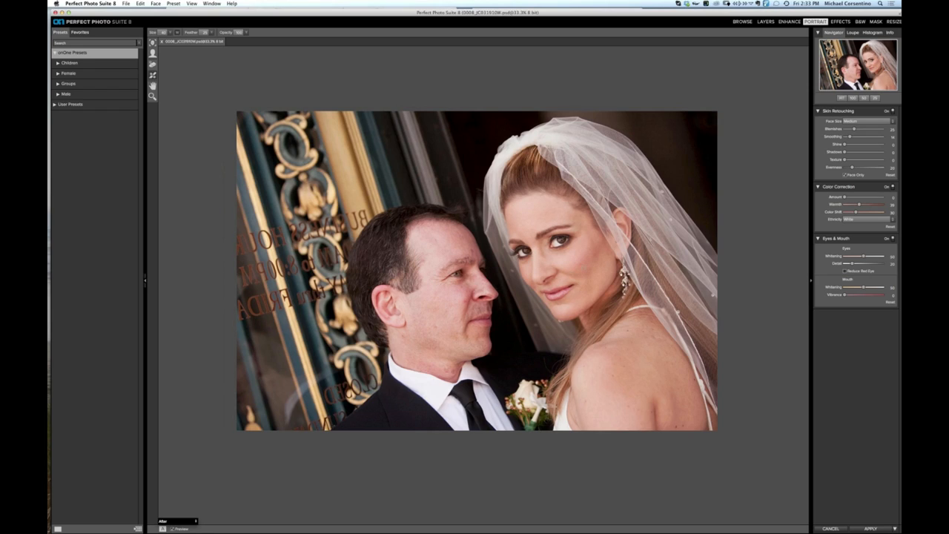
{"action": "left_click", "coordinate": [579, 265]}
{"action": "left_click", "coordinate": [472, 251]}
{"action": "left_click", "coordinate": [461, 236]}
{"action": "left_click_drag", "start_coordinate": [399, 333], "coordinate": [403, 337]}
{"action": "left_click_drag", "start_coordinate": [446, 371], "coordinate": [445, 368]}
{"action": "left_click_drag", "start_coordinate": [453, 372], "coordinate": [448, 371]}
{"action": "left_click_drag", "start_coordinate": [430, 365], "coordinate": [428, 365]}
{"action": "left_click", "coordinate": [468, 338]}
{"action": "left_click", "coordinate": [478, 338]}
{"action": "left_click", "coordinate": [457, 341]}
{"action": "left_click", "coordinate": [460, 334]}
Step: Retouch the spots on the bride's shoulder and back with the retouch brush
{"action": "left_click", "coordinate": [628, 332]}
{"action": "left_click", "coordinate": [642, 332]}
{"action": "left_click", "coordinate": [683, 425]}
{"action": "left_click", "coordinate": [652, 331]}
{"action": "left_click", "coordinate": [654, 337]}
{"action": "left_click", "coordinate": [623, 366]}
{"action": "left_click", "coordinate": [636, 353]}
Step: Open the photo in the B&W module to convert it to black and white
{"action": "left_click", "coordinate": [861, 23]}
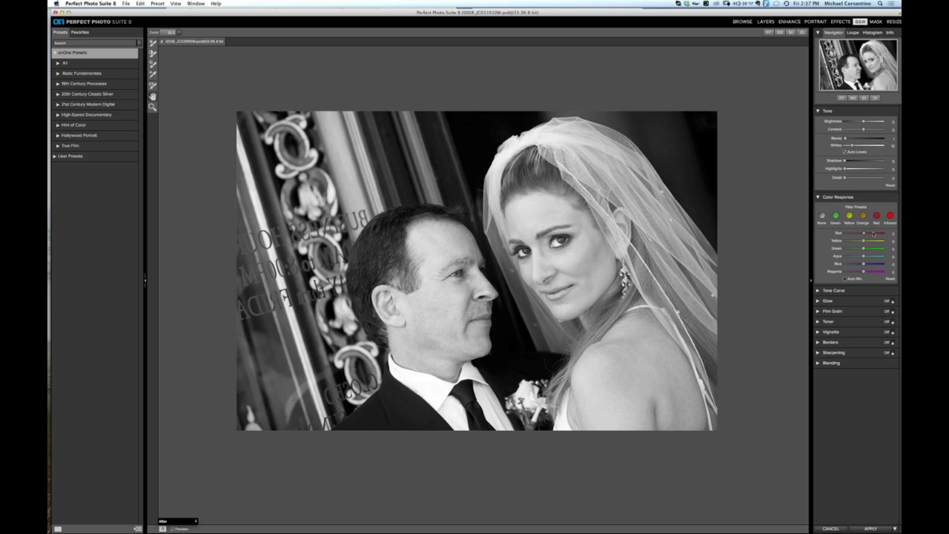
Step: Try darkening the red tones with the Red color response and reset it to 0
{"action": "left_click_drag", "start_coordinate": [873, 233], "coordinate": [855, 235]}
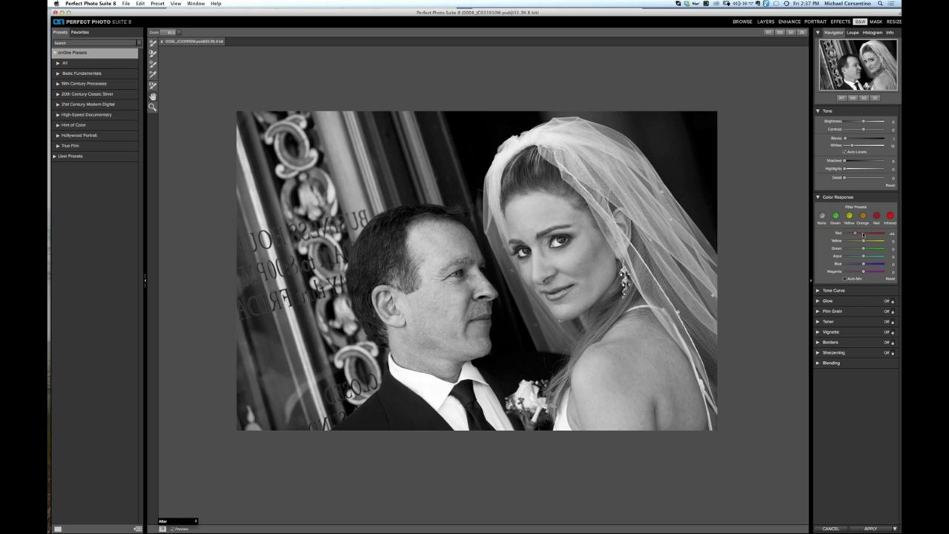
{"action": "left_click", "coordinate": [864, 234]}
{"action": "left_click", "coordinate": [890, 232]}
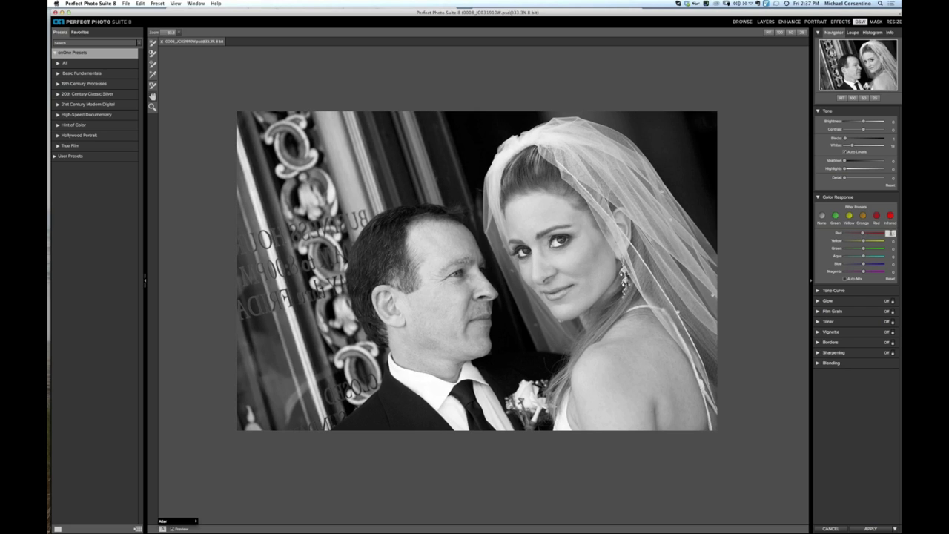
{"action": "double_click", "coordinate": [892, 233]}
Step: Browse the 21st Century Modern Digital black-and-white presets as thumbnails and in the full-screen preset browser
{"action": "left_click", "coordinate": [57, 105]}
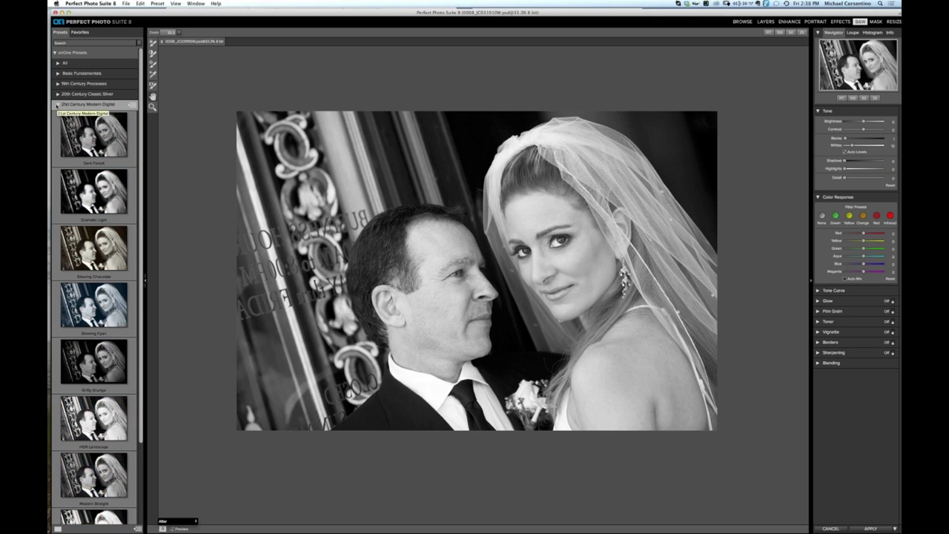
{"action": "left_click", "coordinate": [57, 106]}
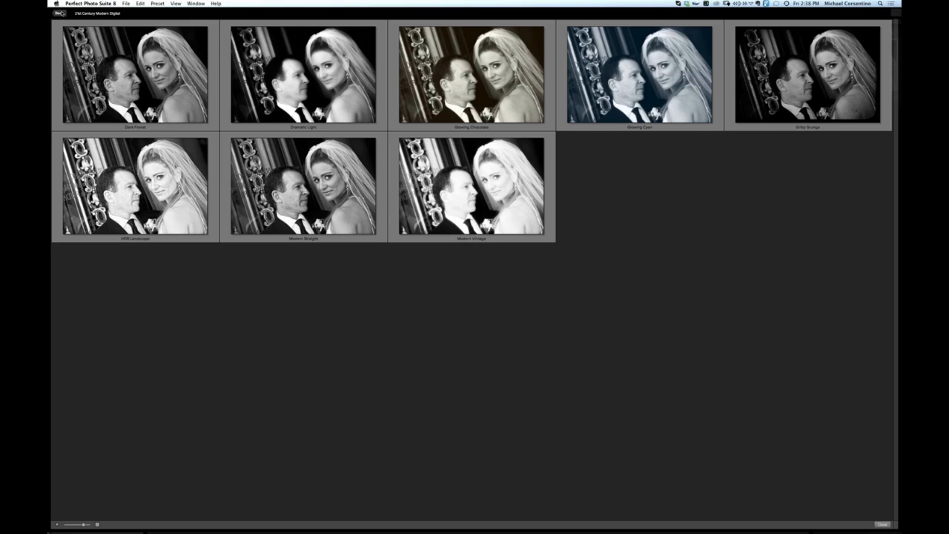
{"action": "left_click", "coordinate": [62, 13]}
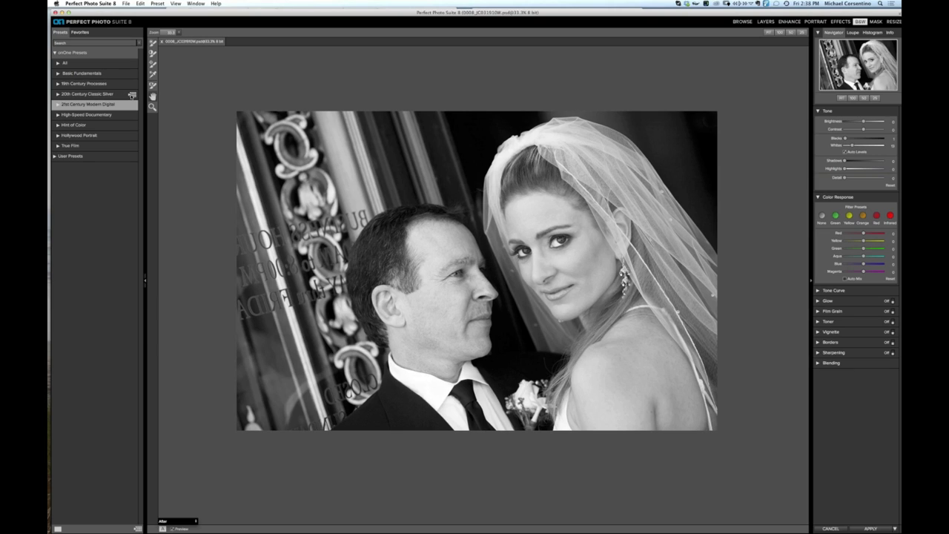
Step: Try the City Streets preset from the 20th Century Classic Silver category, browsed with larger thumbnails, and undo it
{"action": "left_click", "coordinate": [132, 94]}
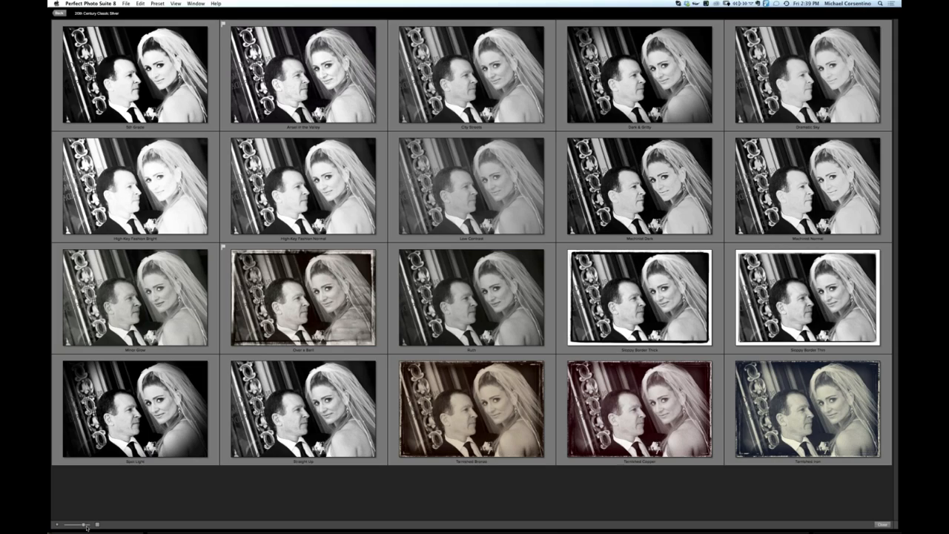
{"action": "mouse_move", "coordinate": [86, 526]}
{"action": "left_mouse_down"}
{"action": "mouse_move", "coordinate": [77, 526]}
{"action": "mouse_move", "coordinate": [85, 524]}
{"action": "left_mouse_up"}
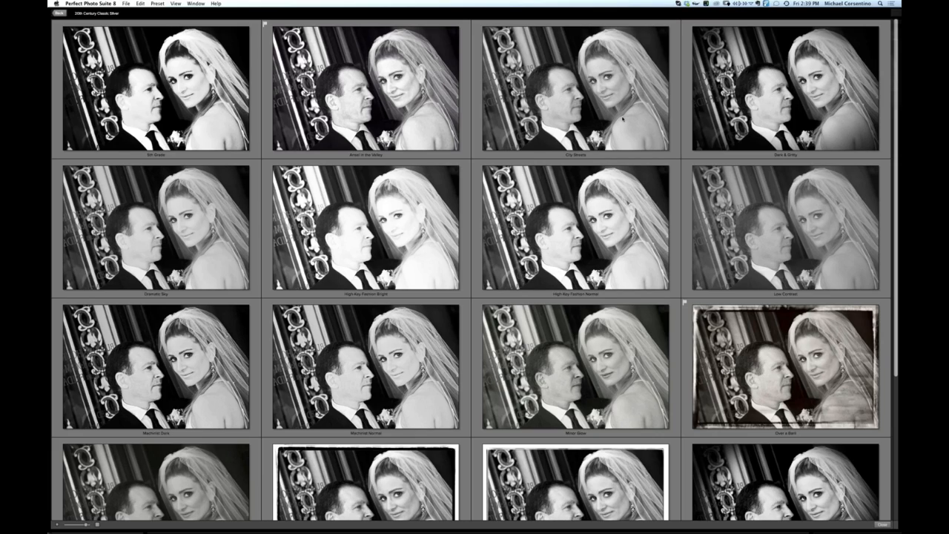
{"action": "left_click", "coordinate": [622, 119]}
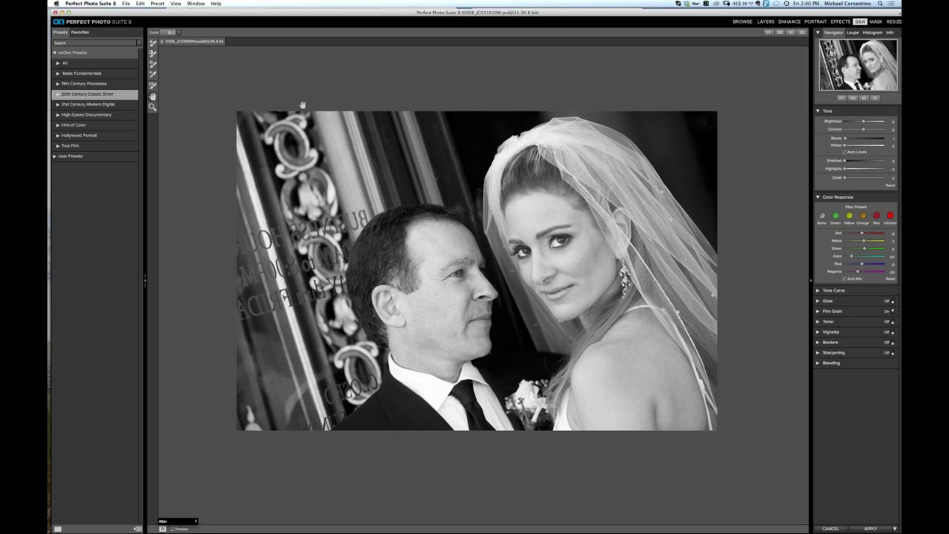
{"action": "key", "text": "super+z"}
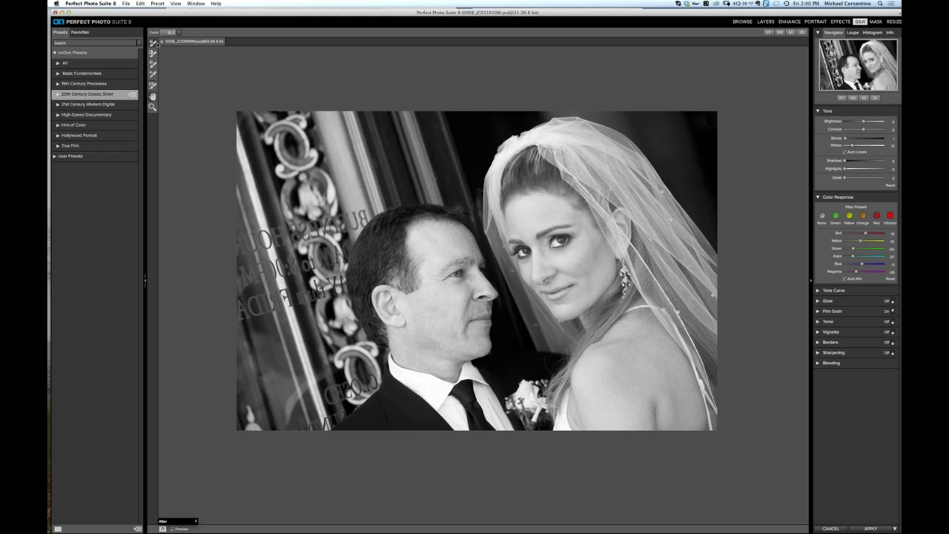
Step: Activate the brightness brush in Lighten mode, reduce its size and feather, and turn off Perfect Brush
{"action": "left_click", "coordinate": [154, 43]}
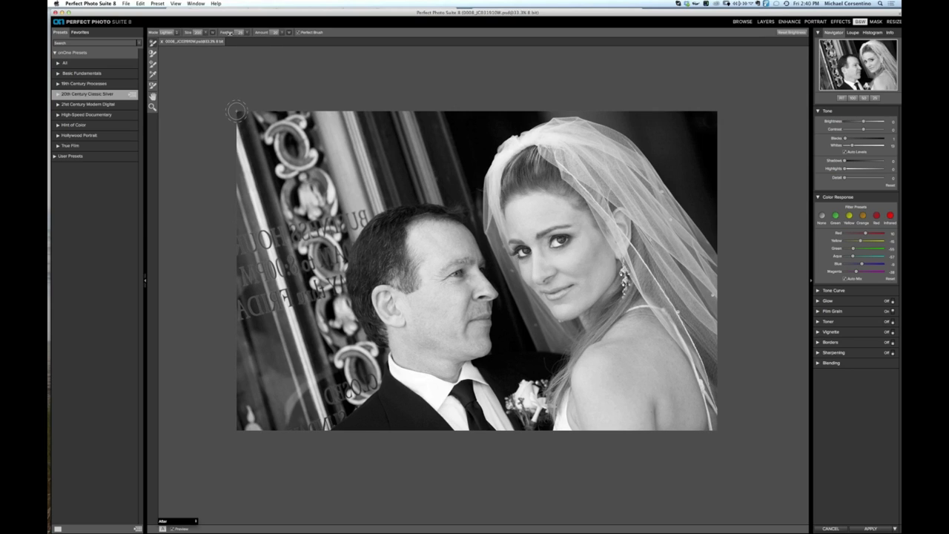
{"action": "left_click_drag", "start_coordinate": [239, 32], "coordinate": [230, 33]}
{"action": "key", "text": "super+equal"}
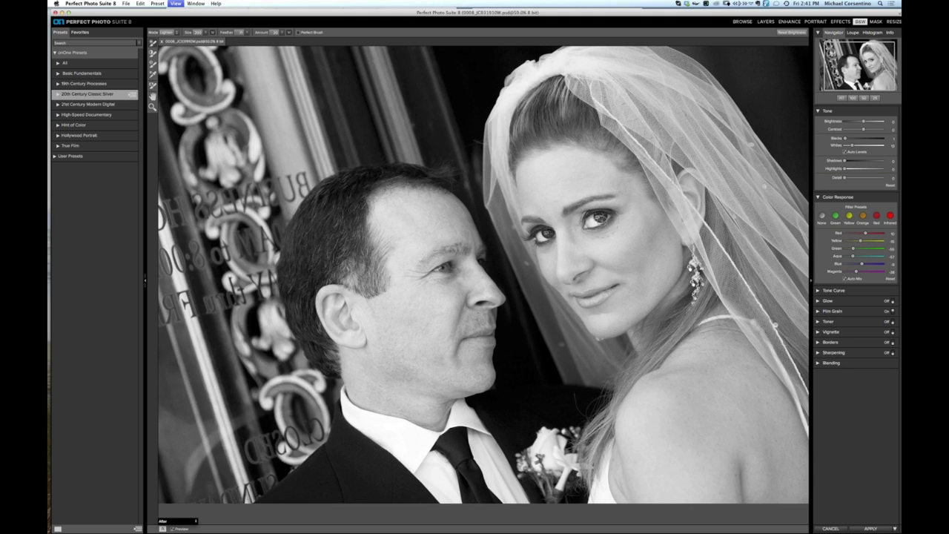
{"action": "key", "text": "super+equal"}
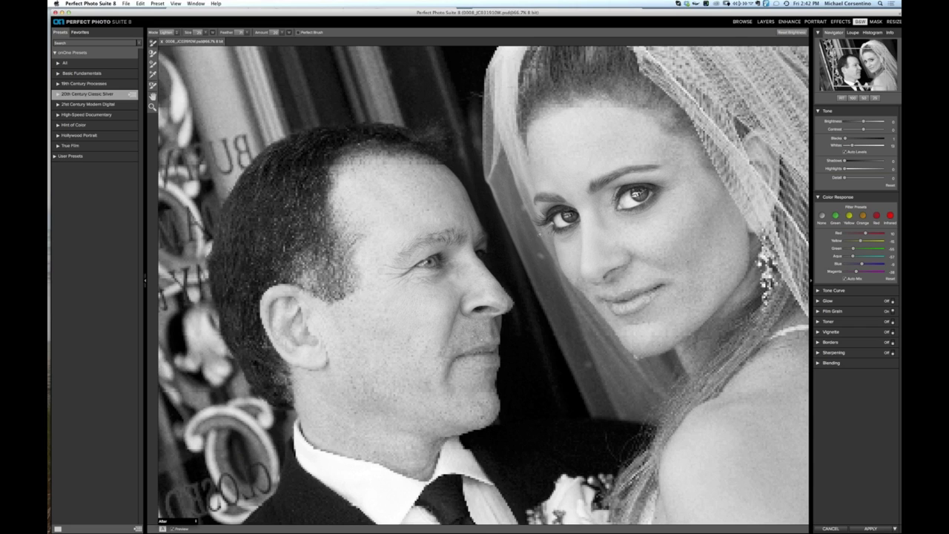
Step: Compare the whole black-and-white portrait with its original color version using the preview
{"action": "key", "text": "super+minus"}
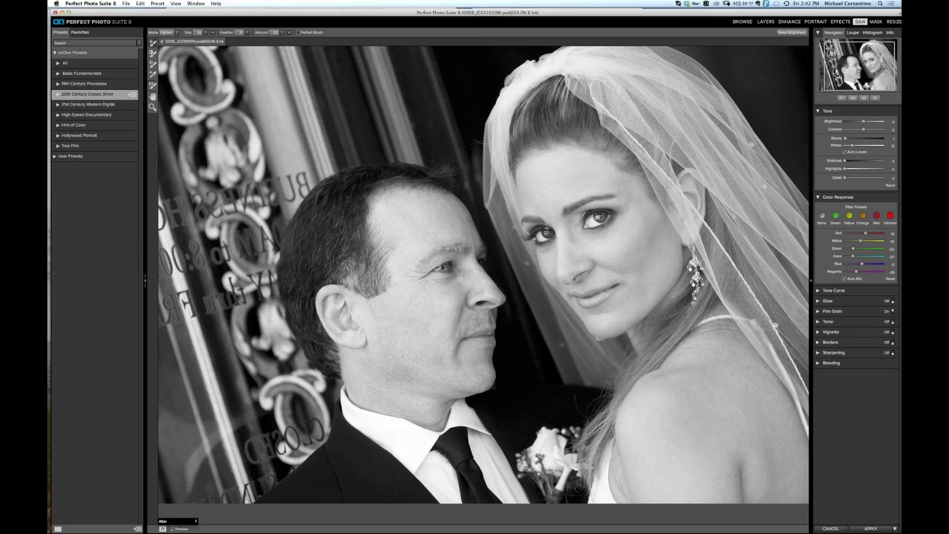
{"action": "key", "text": "super+minus"}
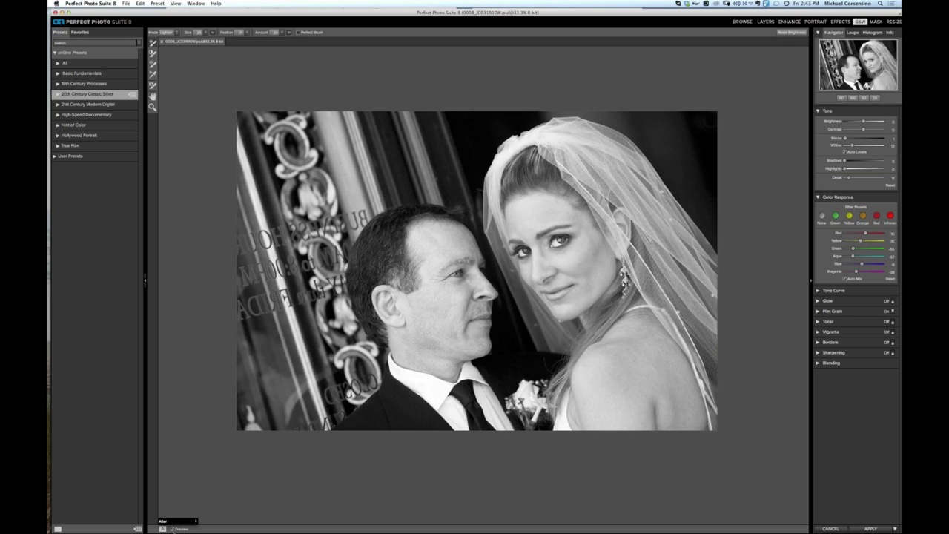
{"action": "left_click", "coordinate": [171, 528]}
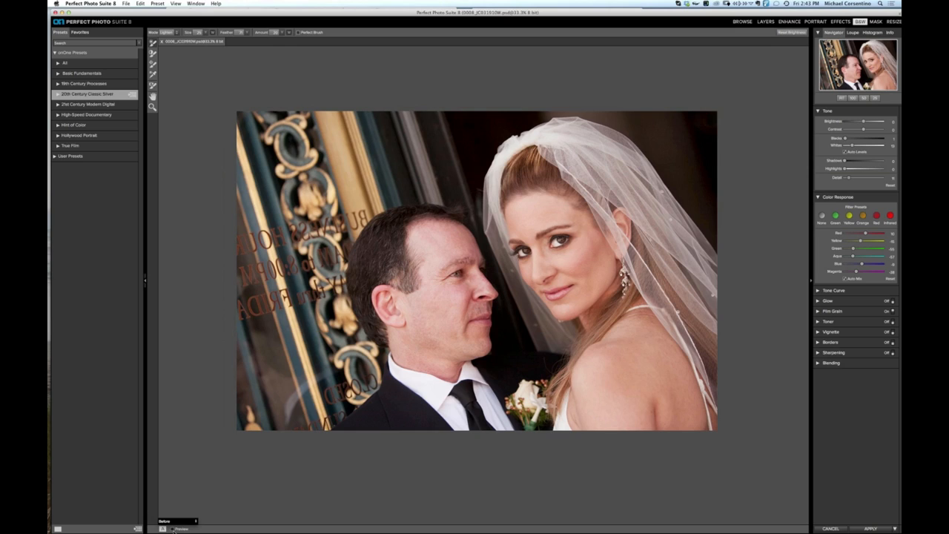
{"action": "left_click", "coordinate": [171, 529]}
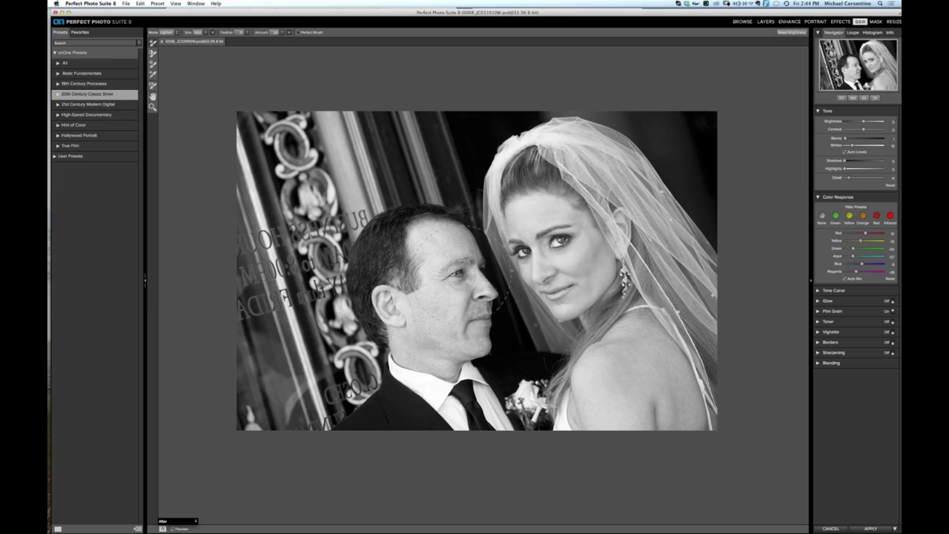
Step: Set the Lighten brush amount to 15 and paint over the groom's face and the area beside the bride's face
{"action": "mouse_move", "coordinate": [460, 271]}
{"action": "left_mouse_down"}
{"action": "mouse_move", "coordinate": [442, 276]}
{"action": "mouse_move", "coordinate": [457, 281]}
{"action": "left_mouse_up"}
{"action": "double_click", "coordinate": [274, 32]}
{"action": "type", "text": "15"}
{"action": "mouse_move", "coordinate": [449, 257]}
{"action": "left_mouse_down"}
{"action": "mouse_move", "coordinate": [437, 297]}
{"action": "mouse_move", "coordinate": [443, 307]}
{"action": "mouse_move", "coordinate": [490, 330]}
{"action": "left_mouse_up"}
{"action": "left_click", "coordinate": [528, 229]}
{"action": "mouse_move", "coordinate": [528, 229]}
{"action": "left_mouse_down"}
{"action": "mouse_move", "coordinate": [534, 308]}
{"action": "mouse_move", "coordinate": [564, 298]}
{"action": "mouse_move", "coordinate": [571, 264]}
{"action": "mouse_move", "coordinate": [546, 236]}
{"action": "left_mouse_up"}
{"action": "left_click_drag", "start_coordinate": [496, 336], "coordinate": [416, 327]}
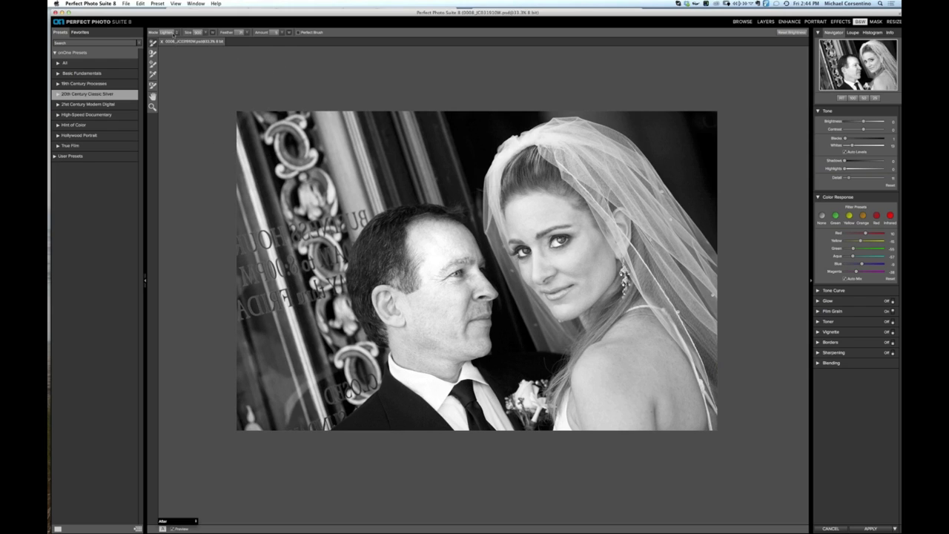
Step: Switch the brightness brush to Darken mode and shrink the brush for darkening distracting areas of the portrait
{"action": "left_click", "coordinate": [168, 34]}
{"action": "left_click", "coordinate": [168, 43]}
{"action": "key", "text": "bracketleft"}
{"action": "key", "text": "bracketleft"}
{"action": "key", "text": "bracketleft"}
{"action": "key", "text": "bracketleft"}
{"action": "key", "text": "bracketleft"}
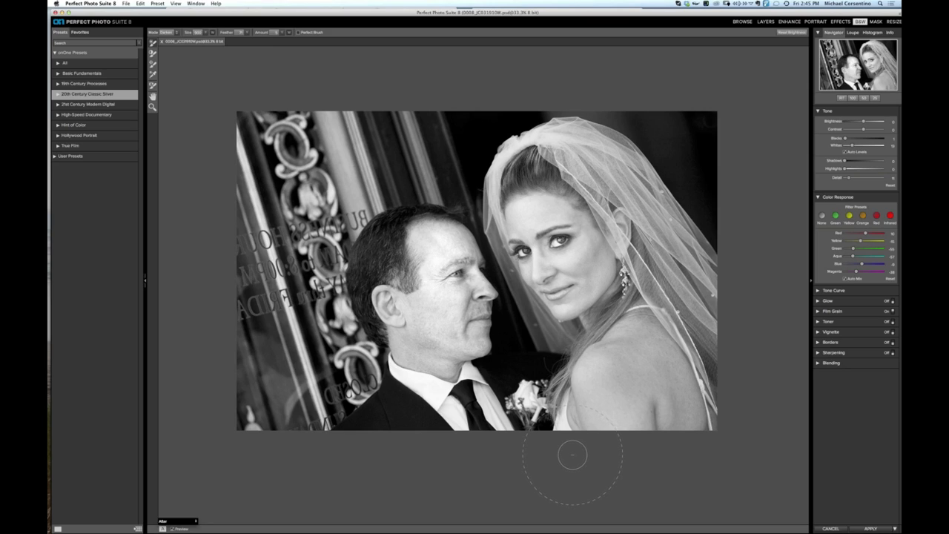
Step: Apply the black-and-white conversion, then save and close the portrait while returning to the Browse module
{"action": "left_click", "coordinate": [871, 529]}
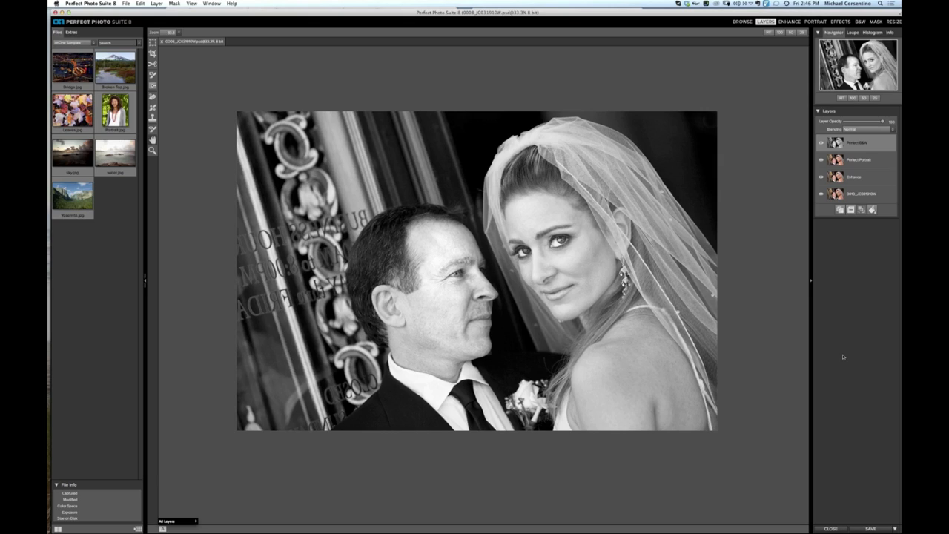
{"action": "left_click", "coordinate": [868, 528]}
{"action": "left_click", "coordinate": [737, 21]}
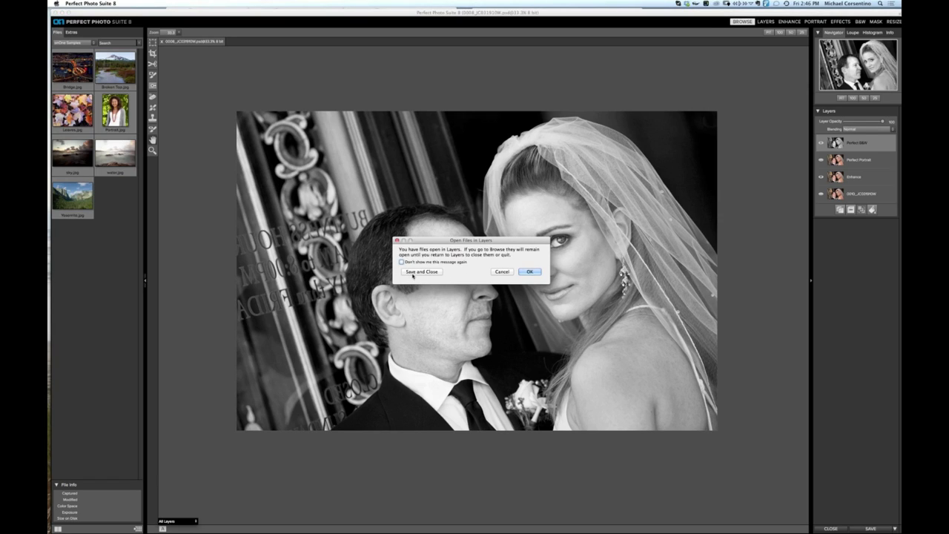
{"action": "left_click", "coordinate": [428, 272]}
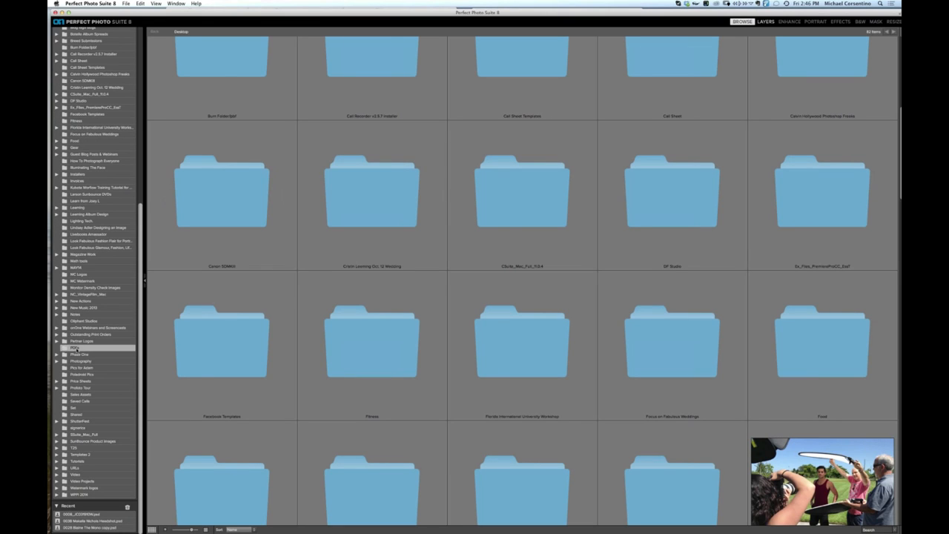
Step: Open the Webinar 2 folder inside the onOne Webinars and Screencasts folder
{"action": "left_click", "coordinate": [107, 327]}
{"action": "left_click", "coordinate": [369, 119]}
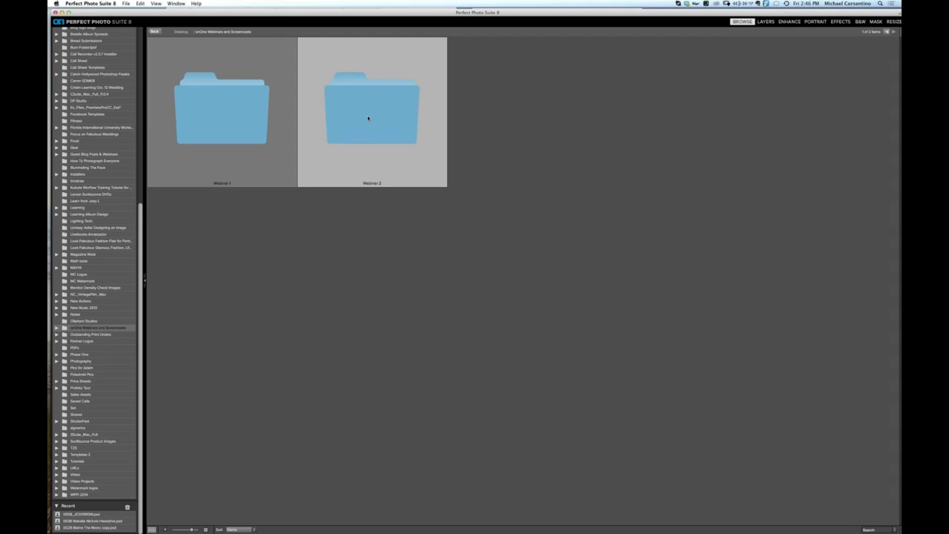
{"action": "double_click", "coordinate": [371, 120]}
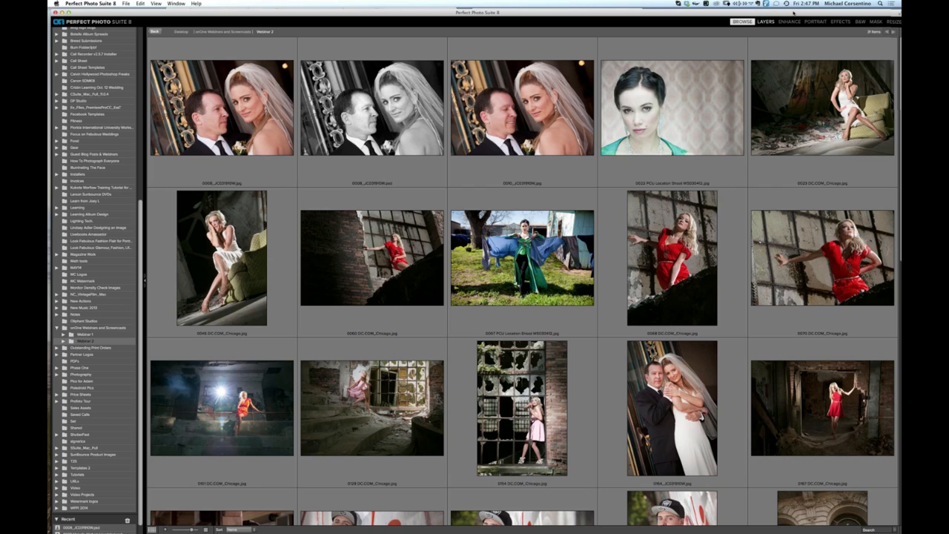
Step: Open the City Hall wedding photo 0254_JC031910W.jpg in the Enhance module as an 8-bit Photoshop copy
{"action": "left_click_drag", "start_coordinate": [794, 12], "coordinate": [797, 12]}
{"action": "scroll", "coordinate": [519, 282], "scroll_direction": "down", "scroll_amount": 10}
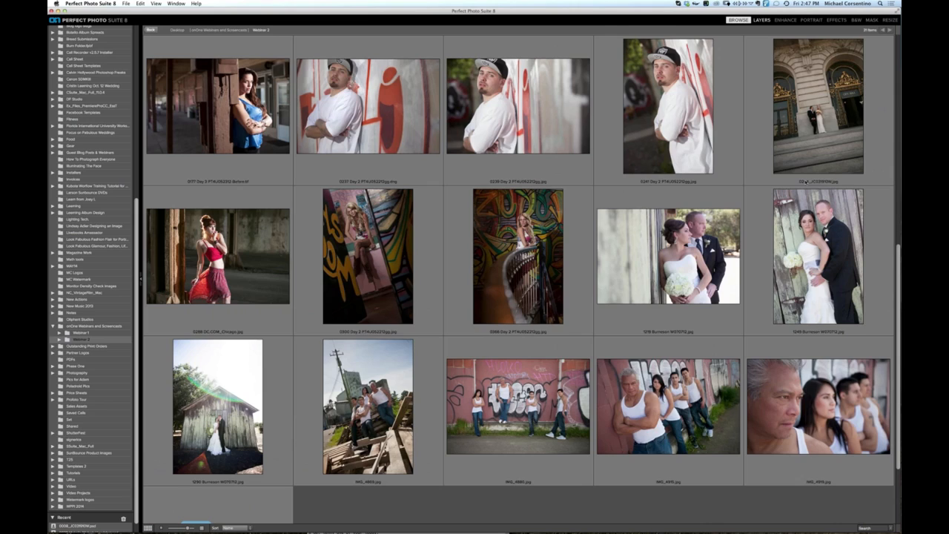
{"action": "left_click", "coordinate": [826, 180]}
{"action": "left_click", "coordinate": [786, 21]}
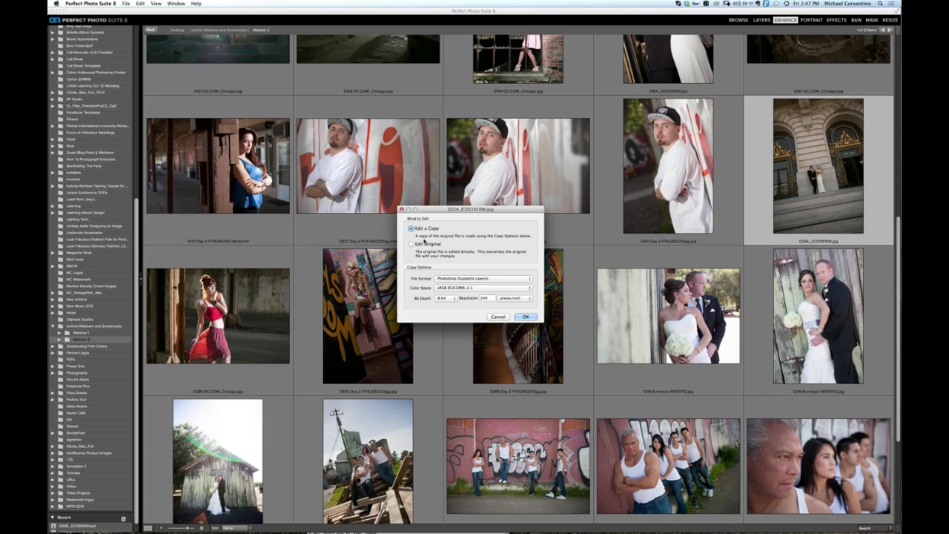
{"action": "left_click", "coordinate": [525, 317]}
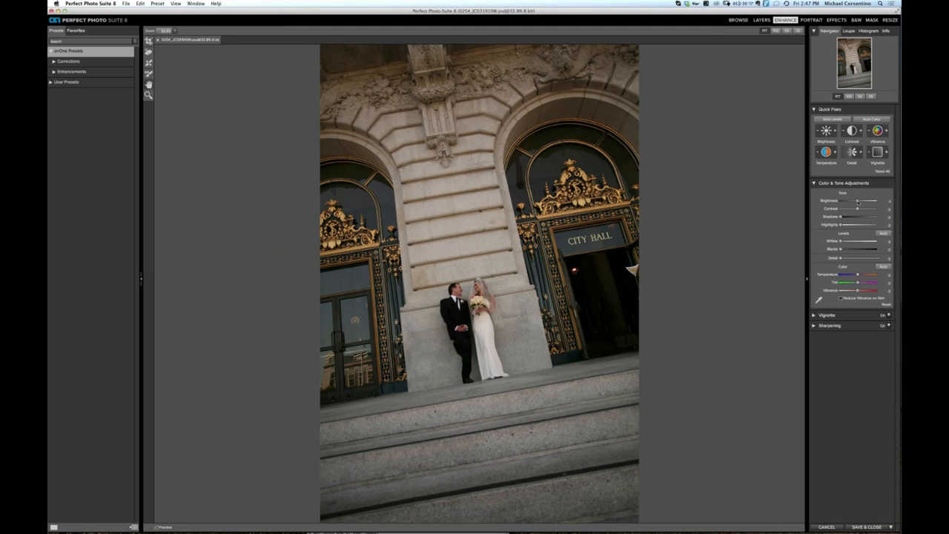
Step: Increase the City Hall photo's Brightness and set its Contrast to 6
{"action": "left_click_drag", "start_coordinate": [861, 202], "coordinate": [864, 201]}
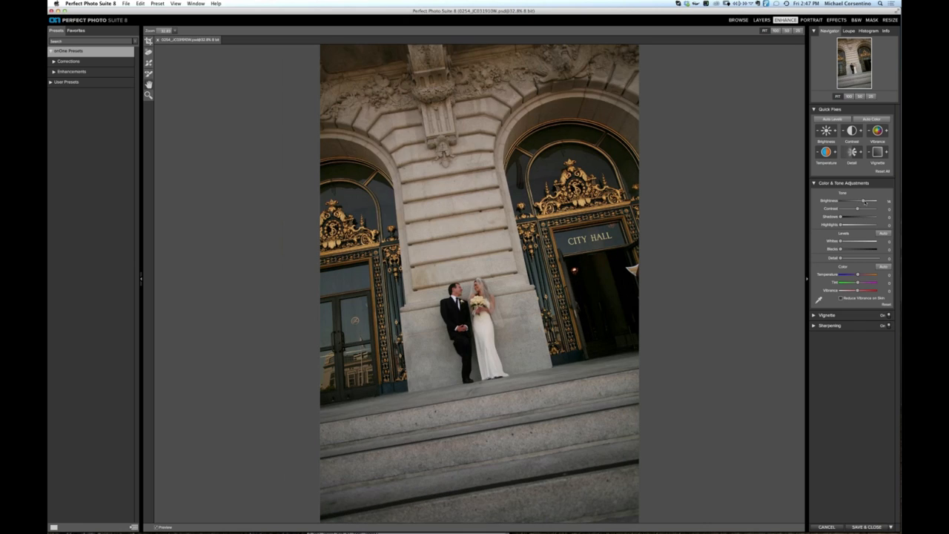
{"action": "double_click", "coordinate": [863, 202]}
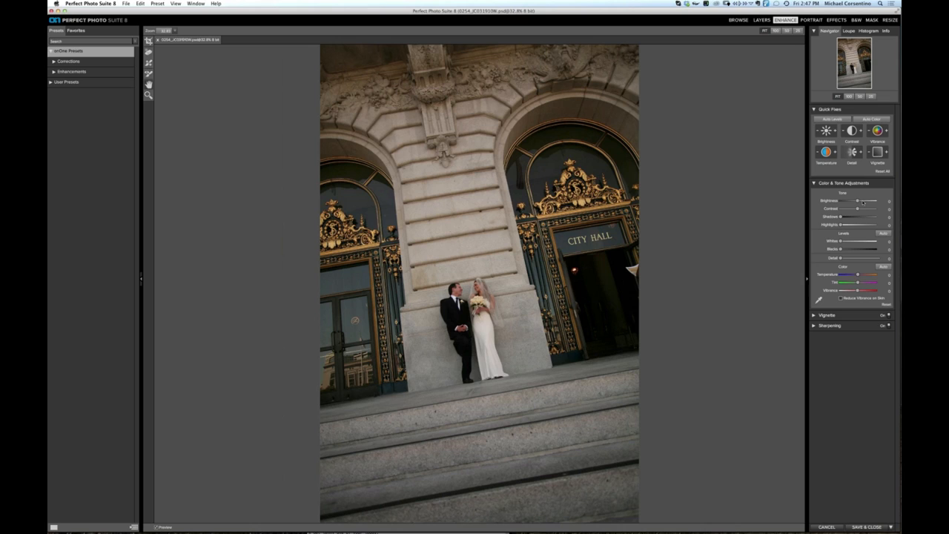
{"action": "left_click", "coordinate": [863, 201]}
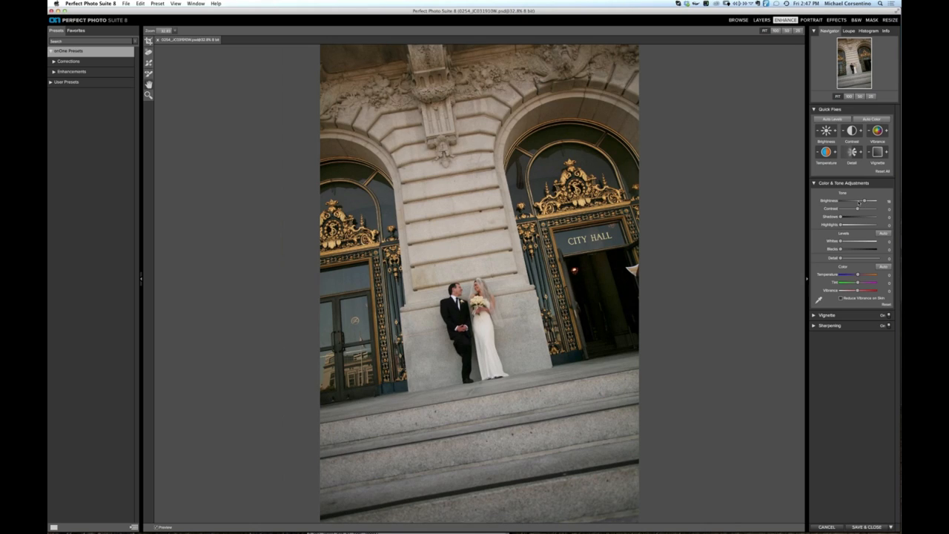
{"action": "left_click_drag", "start_coordinate": [865, 202], "coordinate": [865, 202]}
{"action": "left_click_drag", "start_coordinate": [868, 201], "coordinate": [865, 201]}
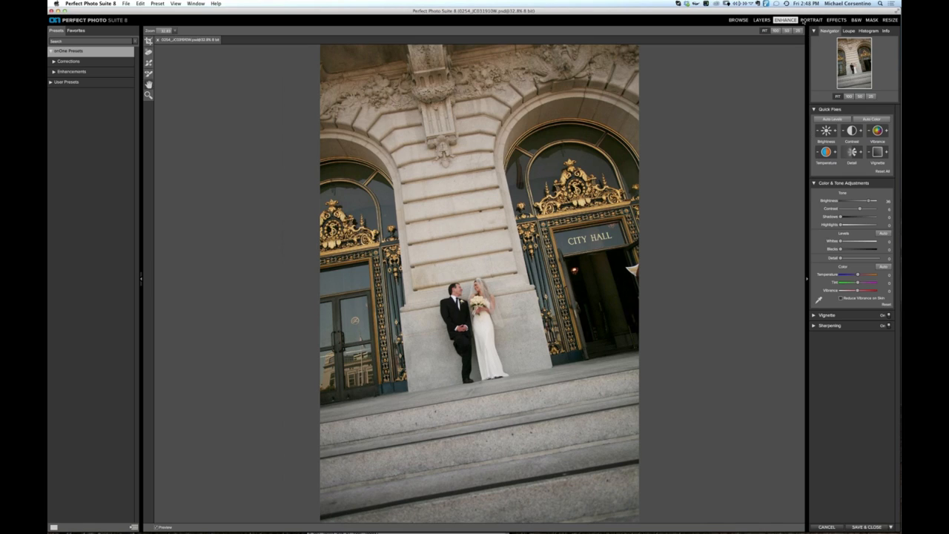
Step: In the Effects module, apply the Color Enhancer filter's Reduce Color preset and lower that layer's opacity to partly desaturate the photo
{"action": "left_click", "coordinate": [840, 21]}
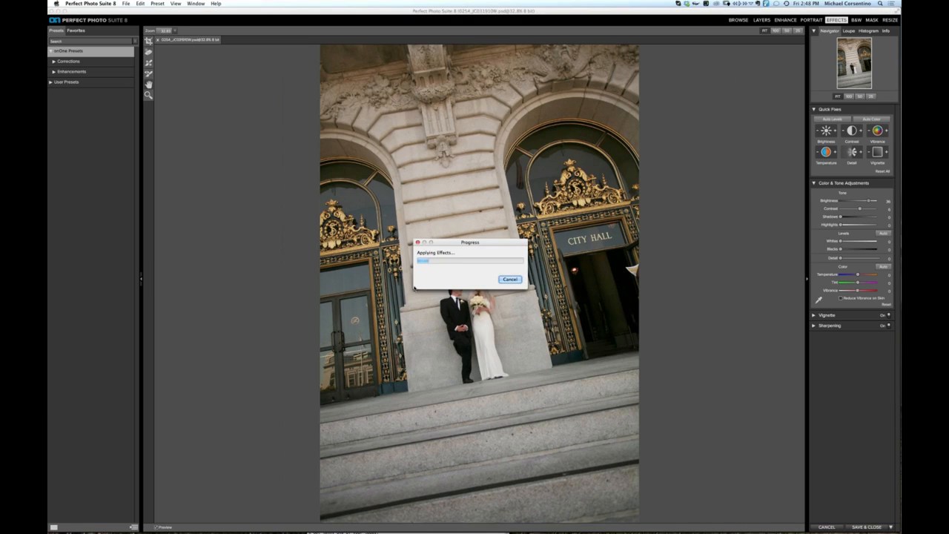
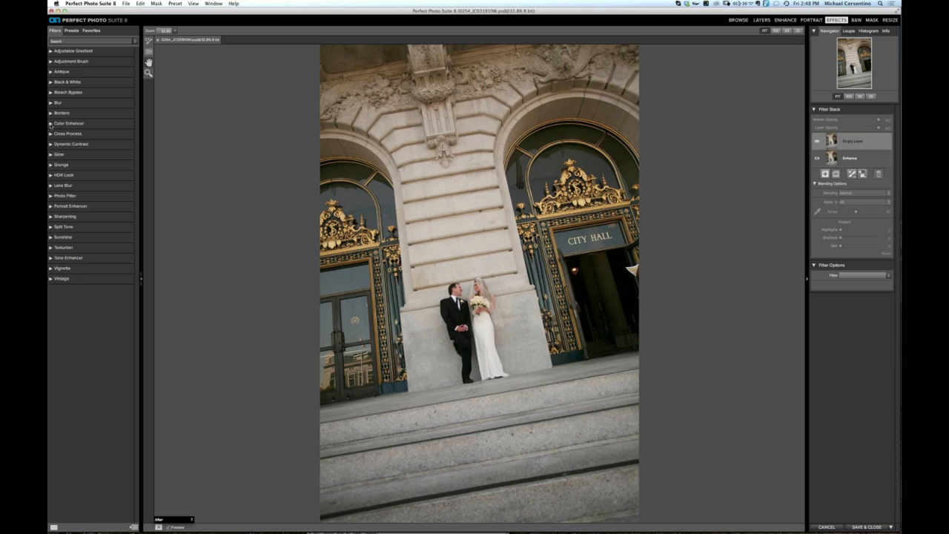
{"action": "left_click", "coordinate": [127, 125]}
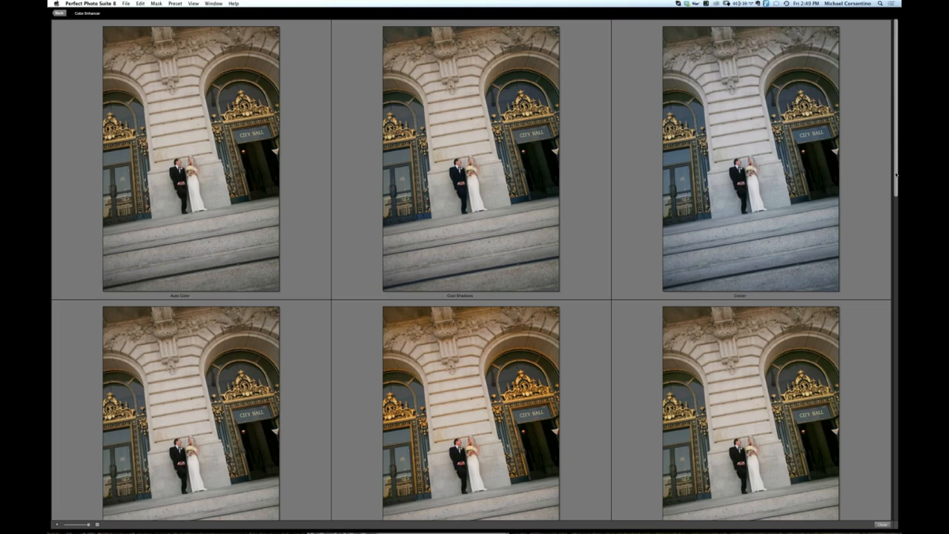
{"action": "left_click_drag", "start_coordinate": [896, 175], "coordinate": [898, 213]}
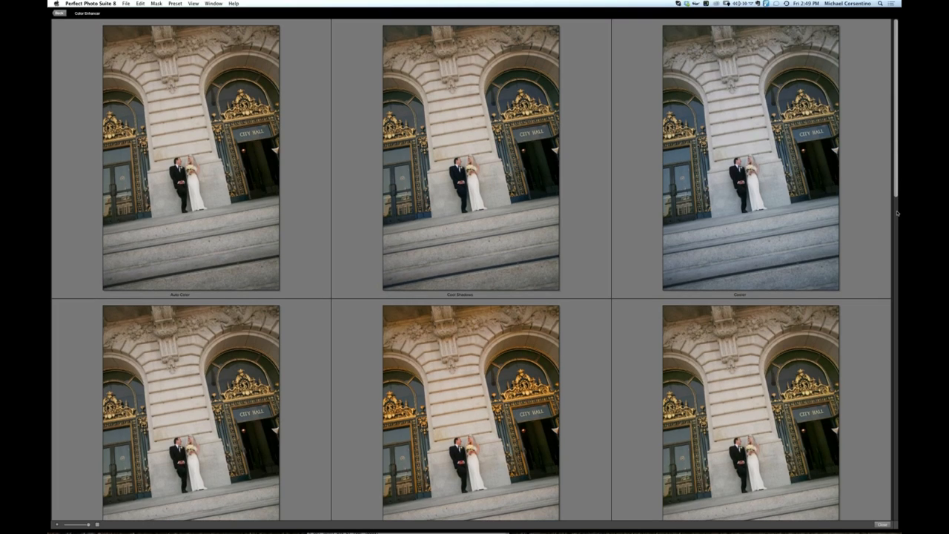
{"action": "scroll", "coordinate": [897, 213], "scroll_direction": "down", "scroll_amount": 3}
{"action": "scroll", "coordinate": [897, 213], "scroll_direction": "down", "scroll_amount": 3}
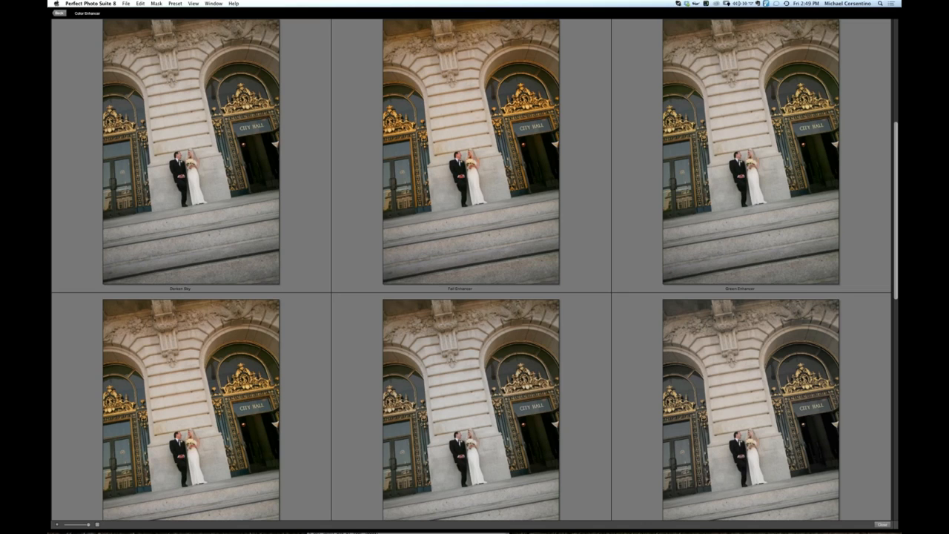
{"action": "scroll", "coordinate": [472, 269], "scroll_direction": "up", "scroll_amount": 6}
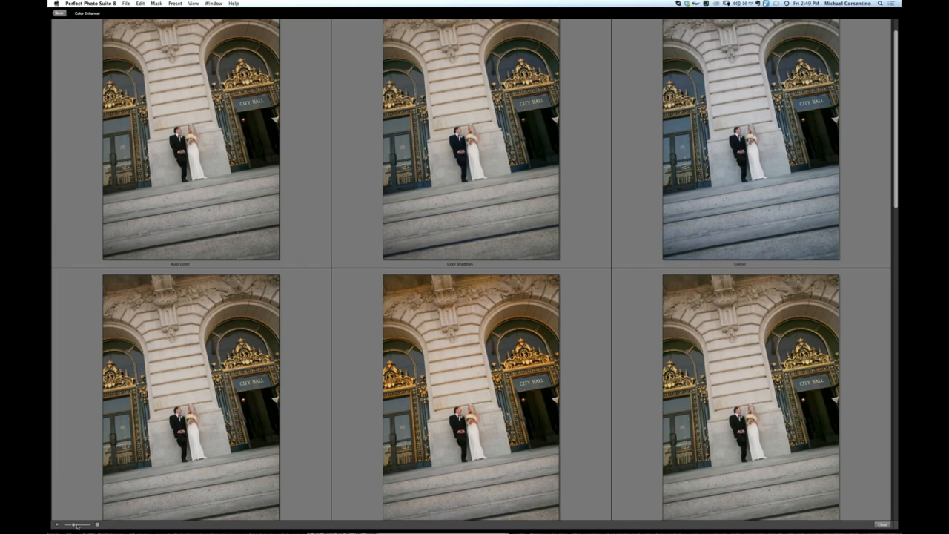
{"action": "left_click", "coordinate": [77, 526]}
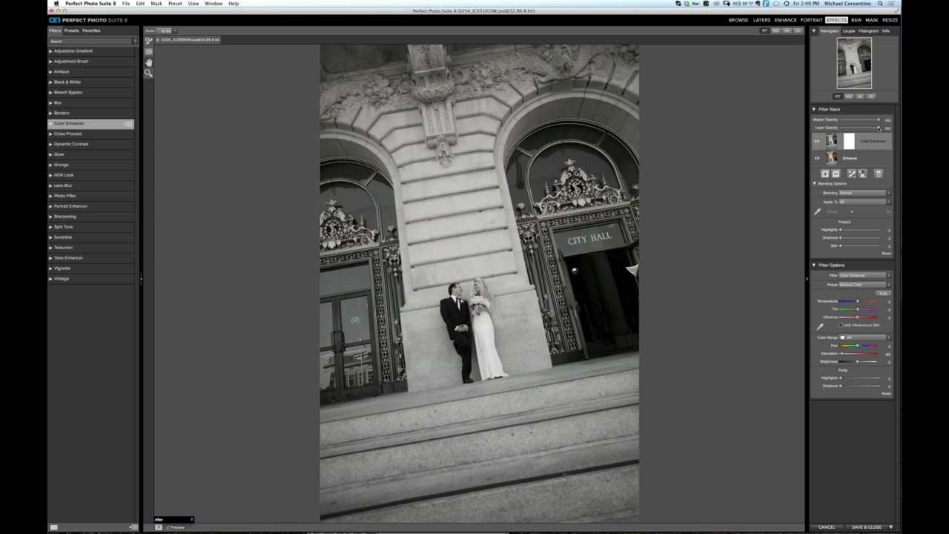
{"action": "left_click_drag", "start_coordinate": [869, 129], "coordinate": [864, 129]}
Step: Stack a Dynamic Contrast filter with the Soft preset above Color Enhancer and add another empty filter layer
{"action": "left_click", "coordinate": [826, 175]}
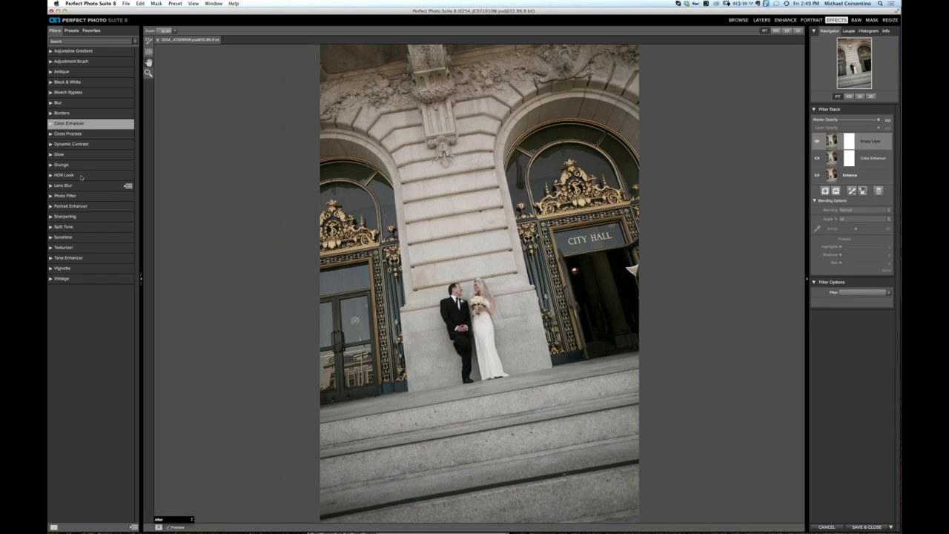
{"action": "left_click", "coordinate": [129, 146]}
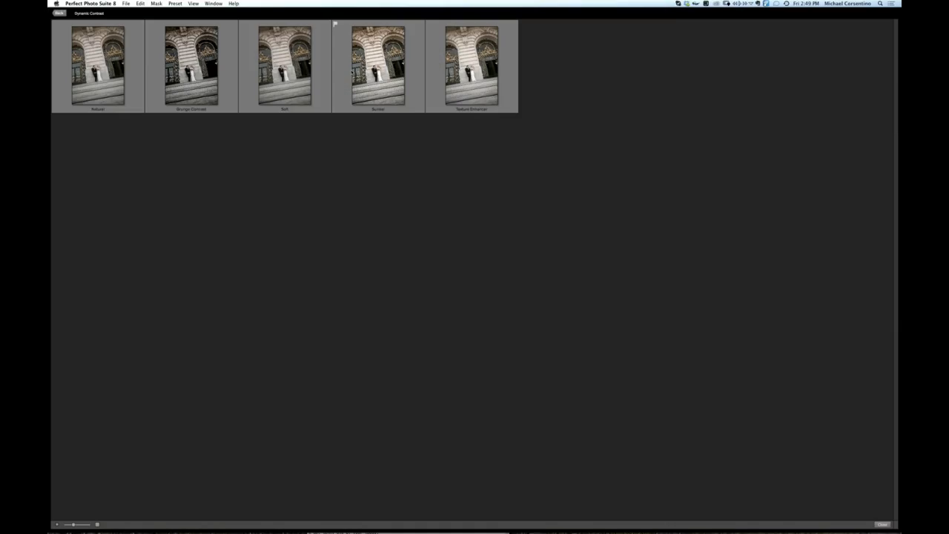
{"action": "left_click_drag", "start_coordinate": [74, 525], "coordinate": [80, 526]}
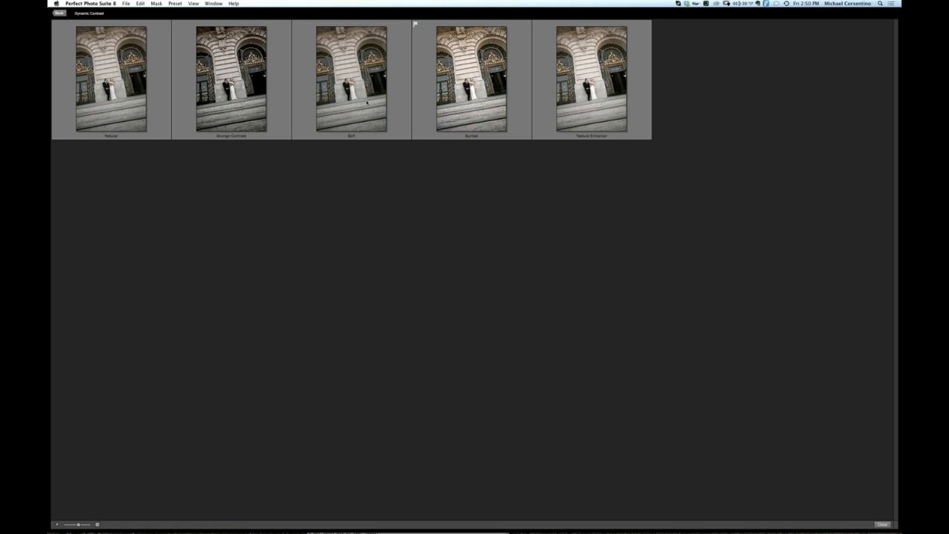
{"action": "left_click", "coordinate": [368, 103]}
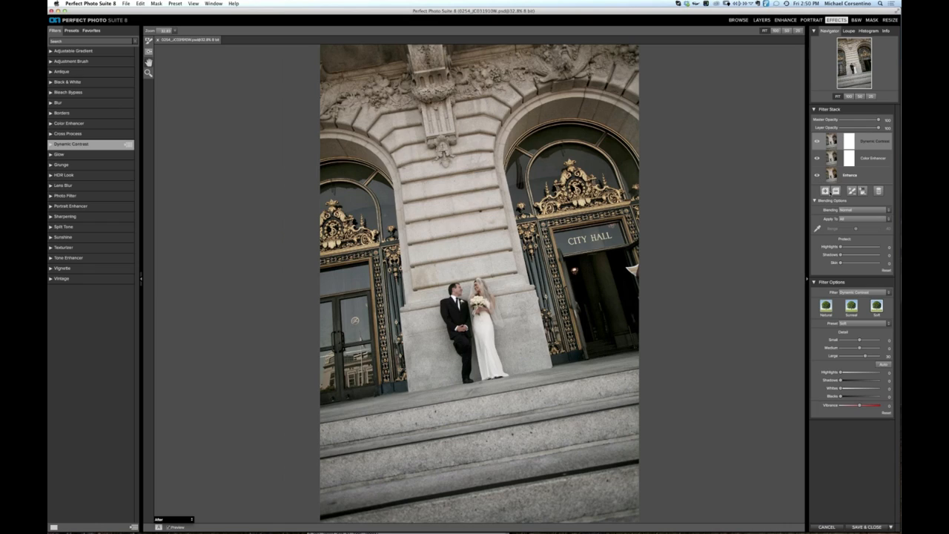
{"action": "left_click", "coordinate": [825, 191]}
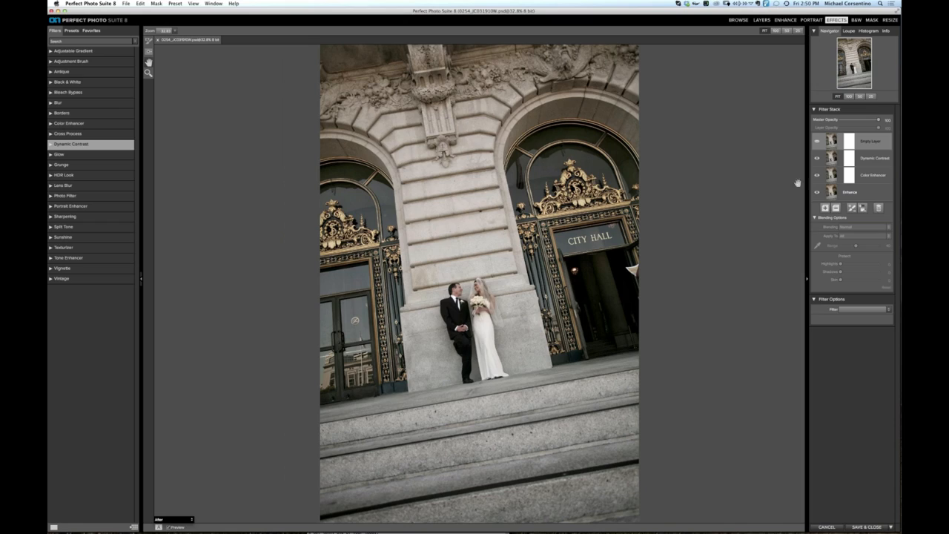
Step: In the Enhance module, crop the City Hall photo to a narrower vertical frame around the couple, trimming all four sides
{"action": "left_click", "coordinate": [786, 21]}
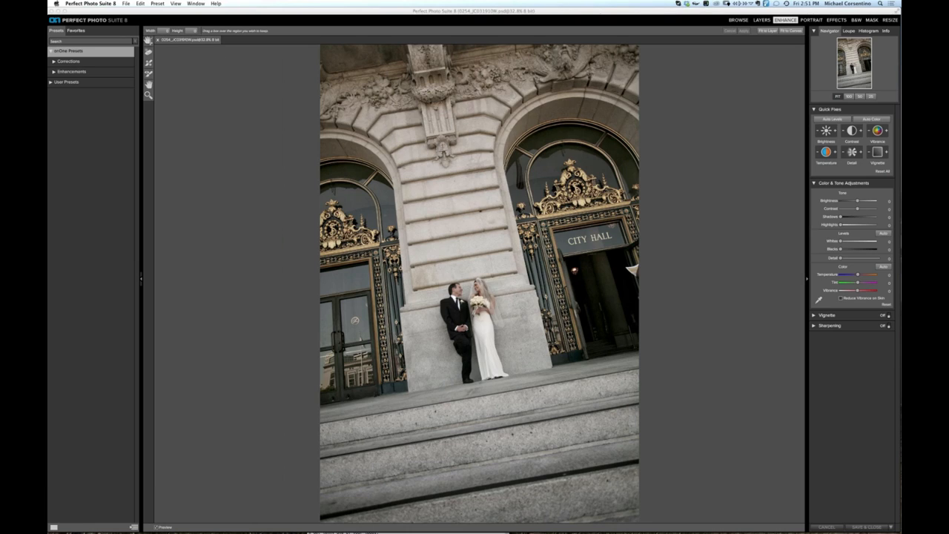
{"action": "left_click", "coordinate": [148, 40]}
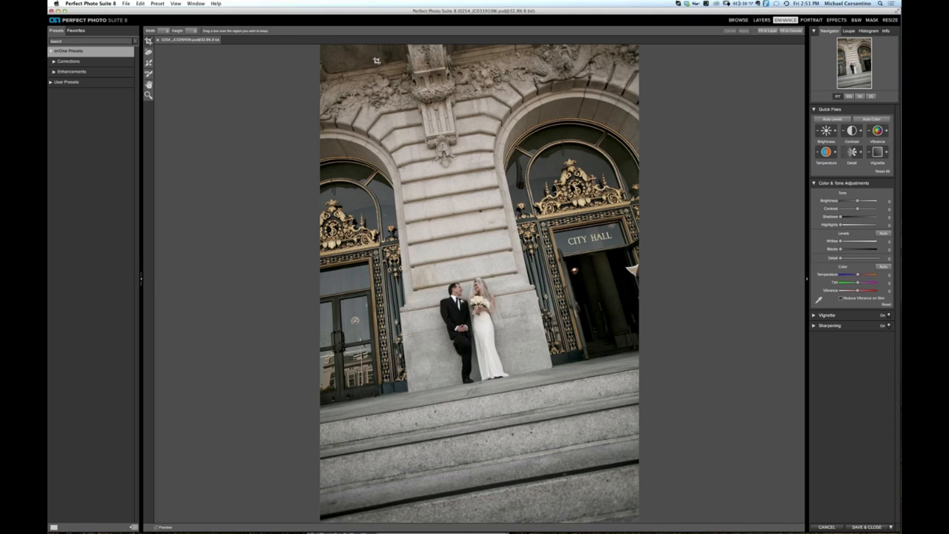
{"action": "key", "text": "super+minus"}
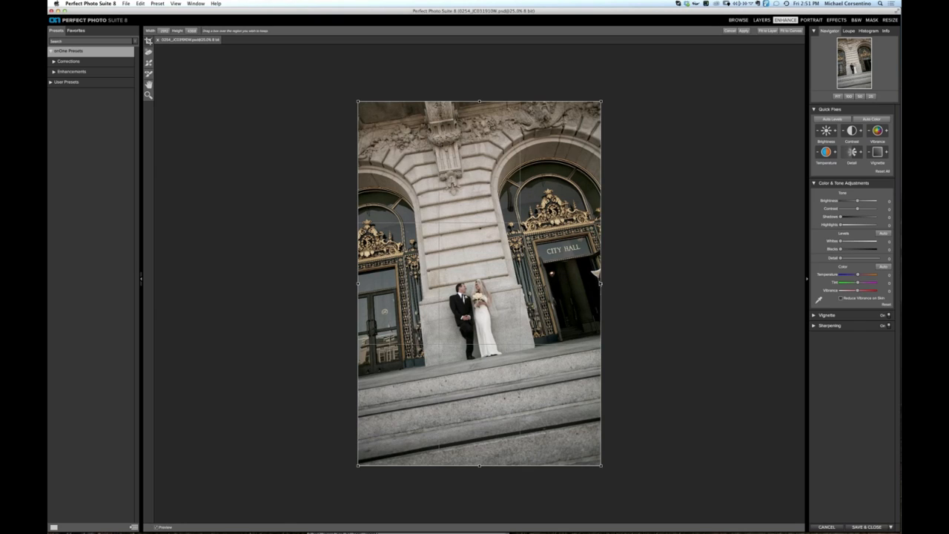
{"action": "left_click_drag", "start_coordinate": [601, 283], "coordinate": [545, 283]}
{"action": "left_click_drag", "start_coordinate": [359, 283], "coordinate": [403, 283]}
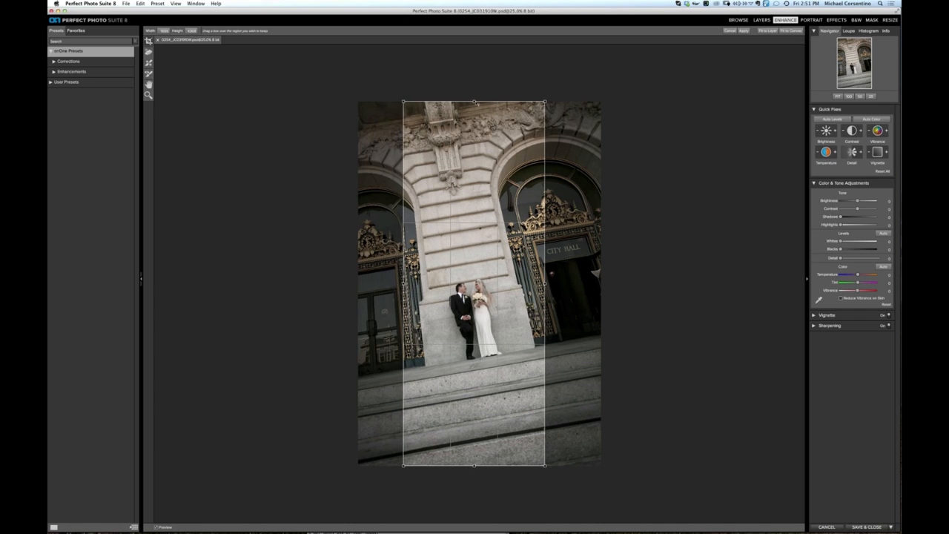
{"action": "left_click_drag", "start_coordinate": [474, 122], "coordinate": [474, 140]}
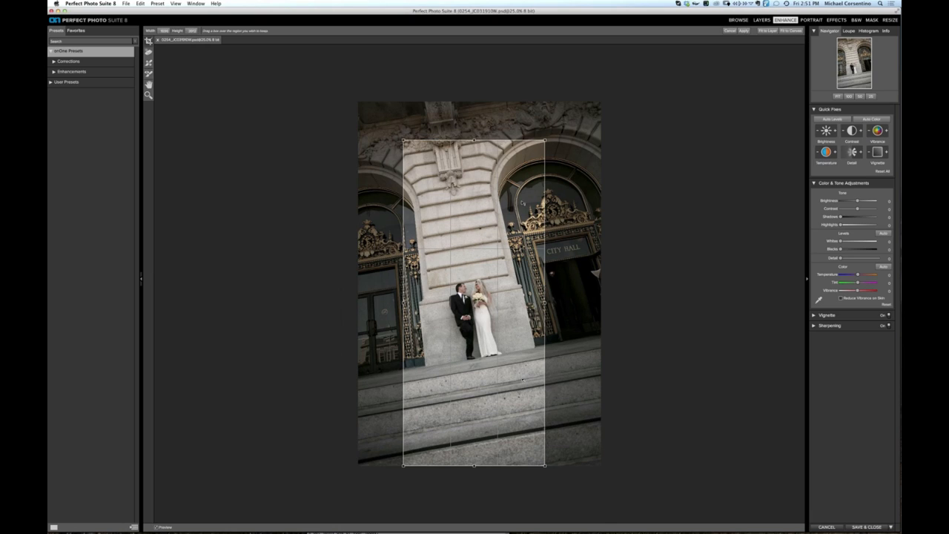
{"action": "left_click_drag", "start_coordinate": [475, 468], "coordinate": [475, 417]}
{"action": "left_click_drag", "start_coordinate": [512, 312], "coordinate": [503, 312]}
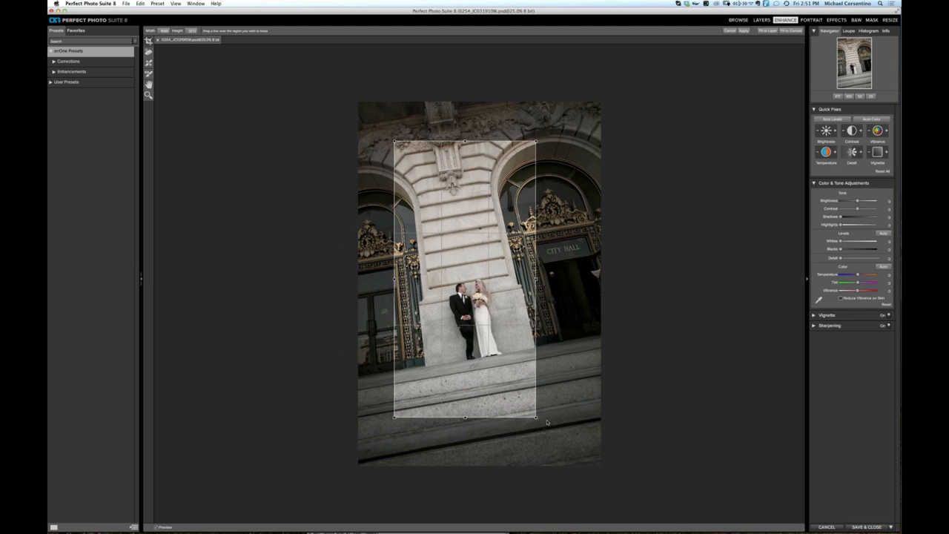
{"action": "left_click_drag", "start_coordinate": [543, 425], "coordinate": [561, 454]}
{"action": "left_click_drag", "start_coordinate": [507, 343], "coordinate": [510, 335]}
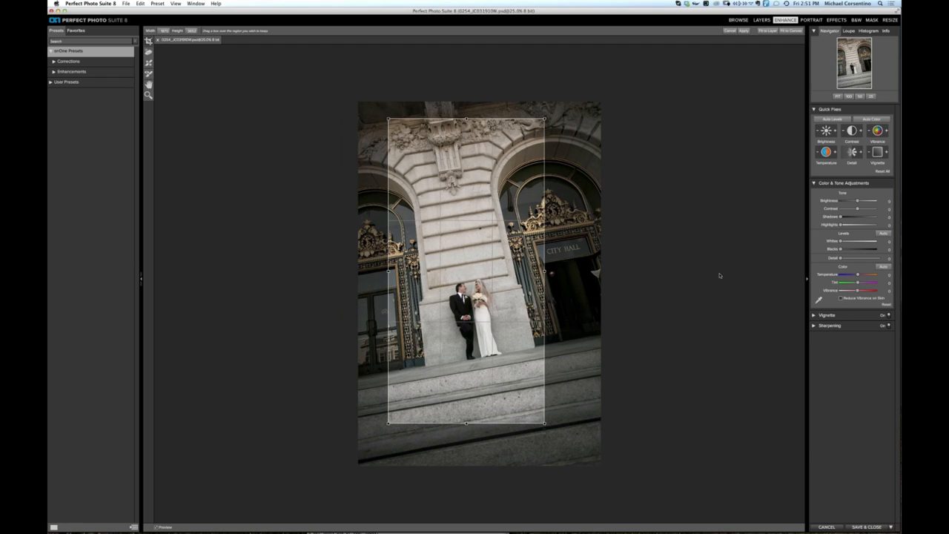
{"action": "key", "text": "Return"}
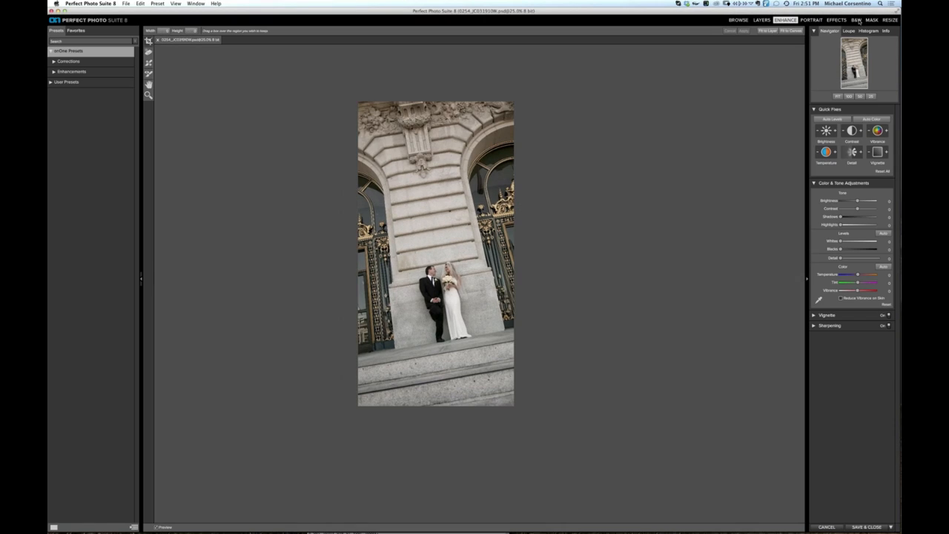
Step: In the Effects module, apply the Vignette filter's Subtle preset to the cropped photo and reduce the vignette's Size
{"action": "left_click", "coordinate": [833, 23]}
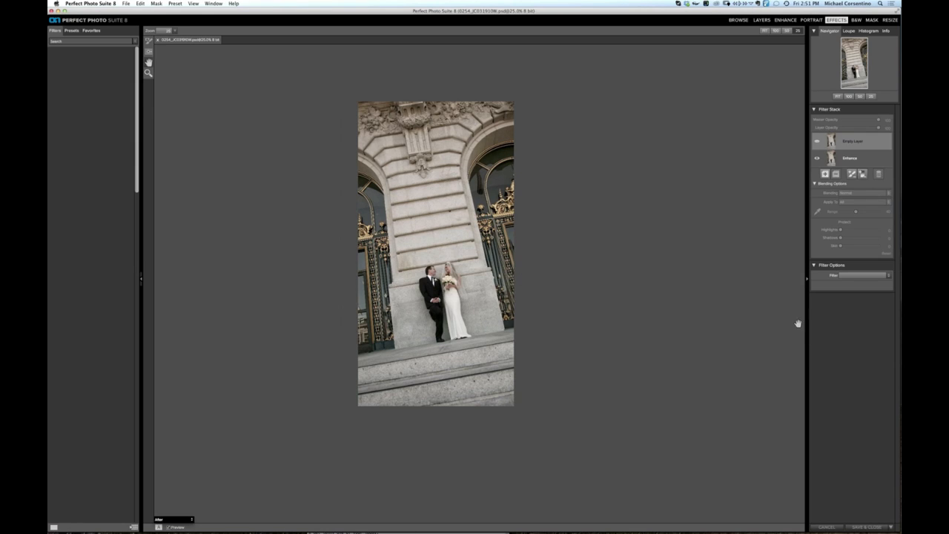
{"action": "mouse_move", "coordinate": [85, 280]}
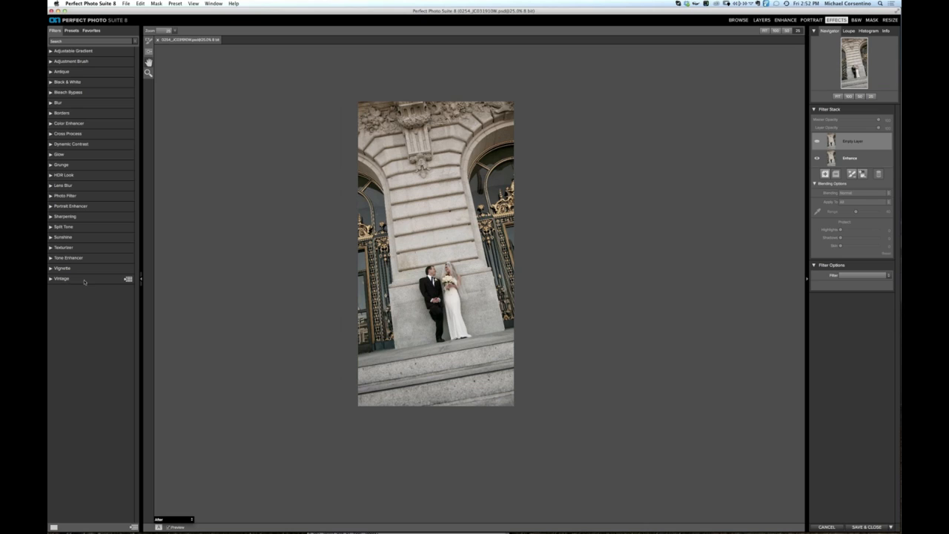
{"action": "left_click", "coordinate": [128, 280]}
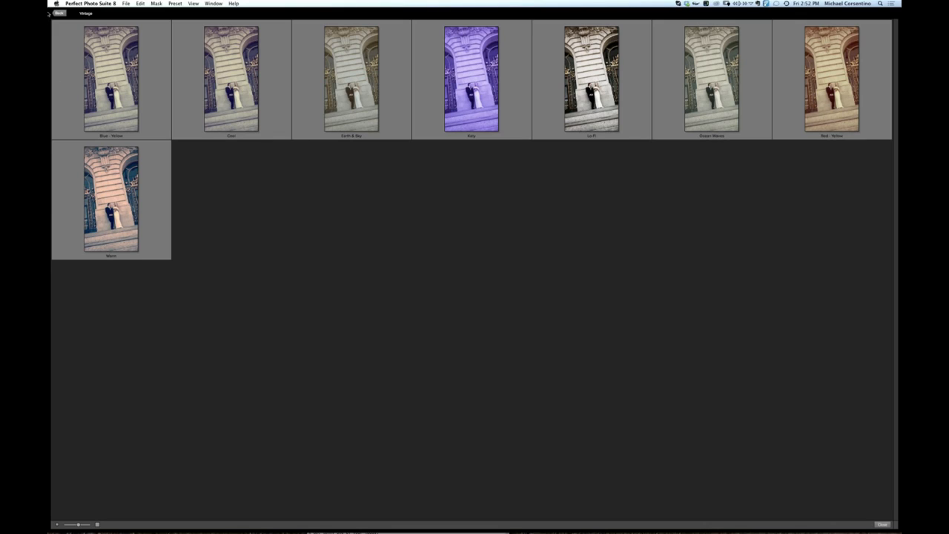
{"action": "left_click", "coordinate": [58, 12]}
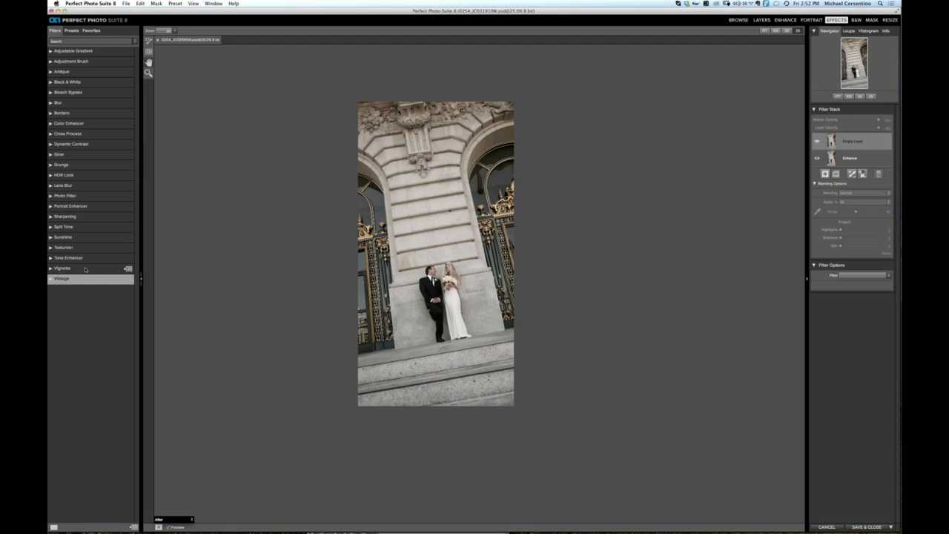
{"action": "left_click", "coordinate": [84, 270]}
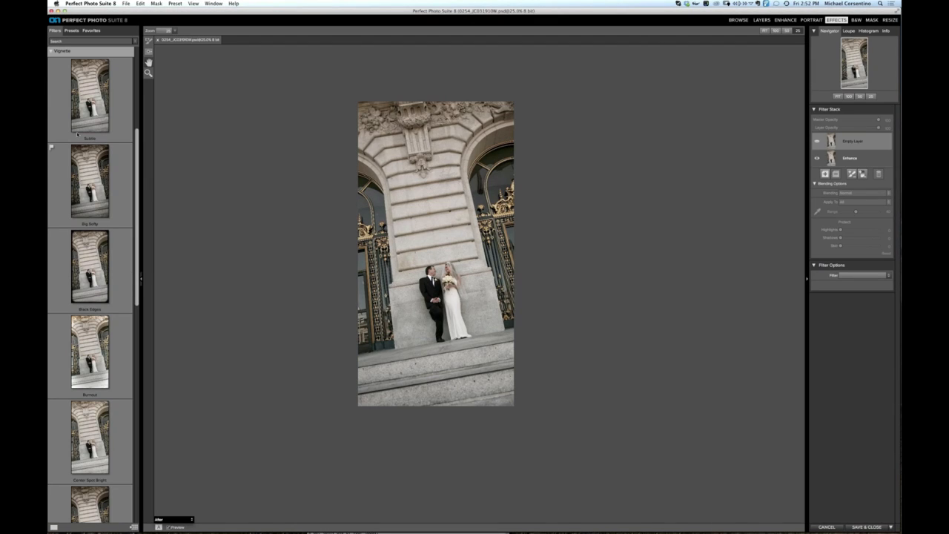
{"action": "left_click", "coordinate": [93, 114]}
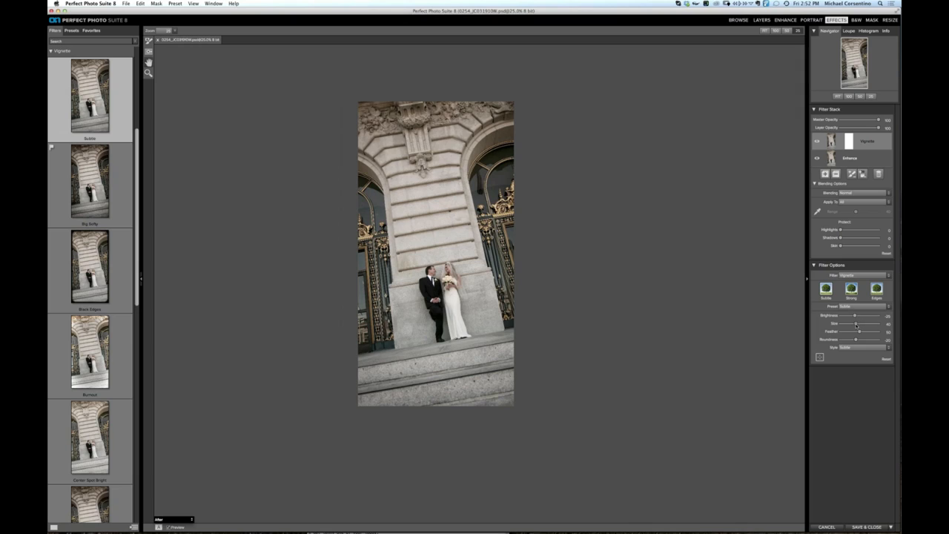
{"action": "left_click_drag", "start_coordinate": [855, 324], "coordinate": [850, 324]}
Step: Add a Grunge filter with the Lighter preset above the Vignette and lower that layer's opacity
{"action": "left_click", "coordinate": [824, 173]}
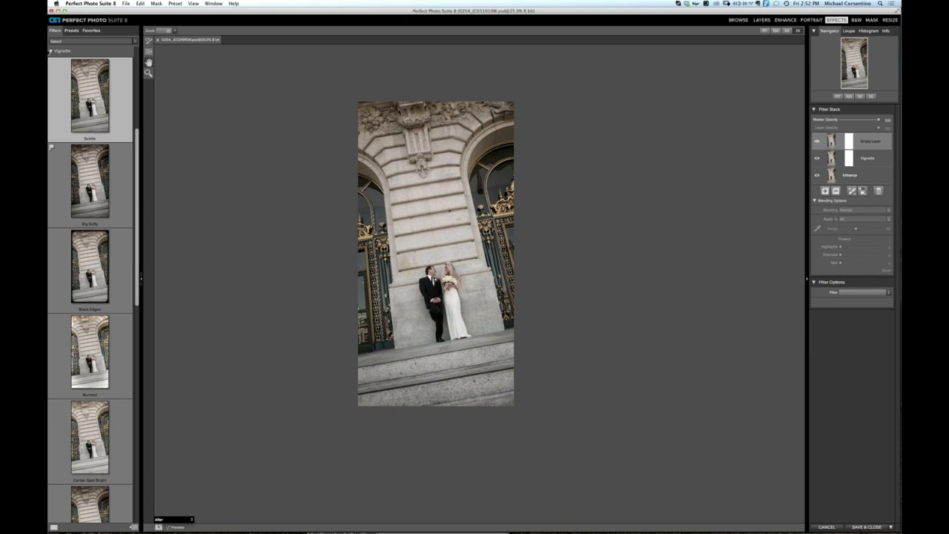
{"action": "left_click", "coordinate": [52, 52]}
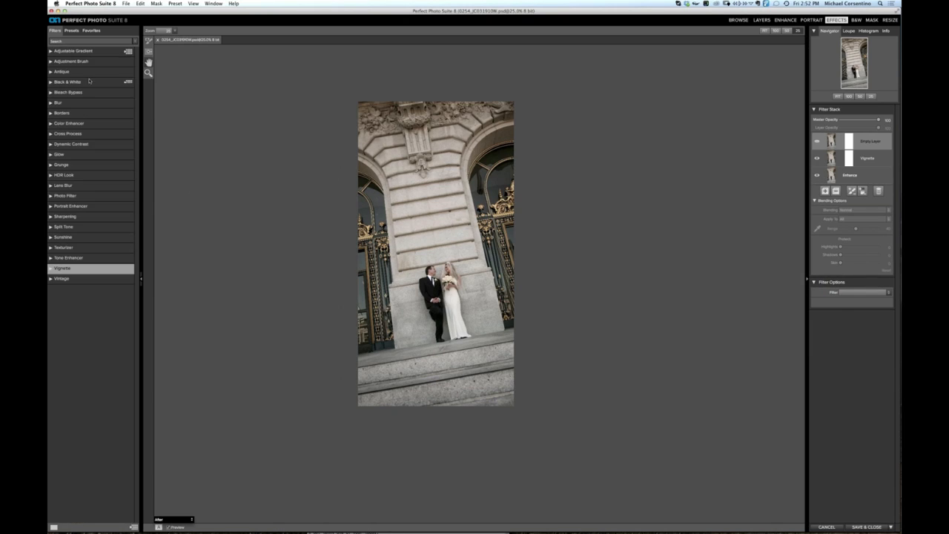
{"action": "left_click", "coordinate": [127, 165]}
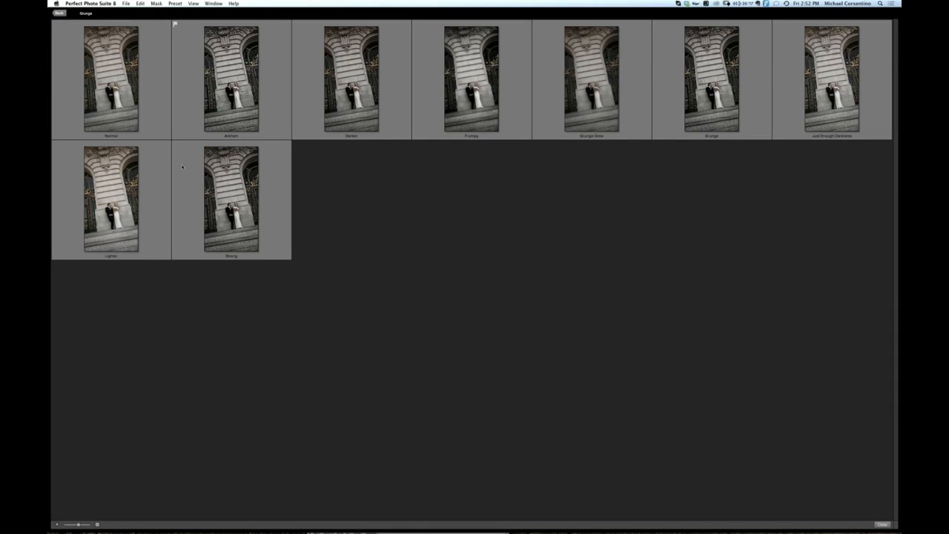
{"action": "left_click", "coordinate": [176, 186]}
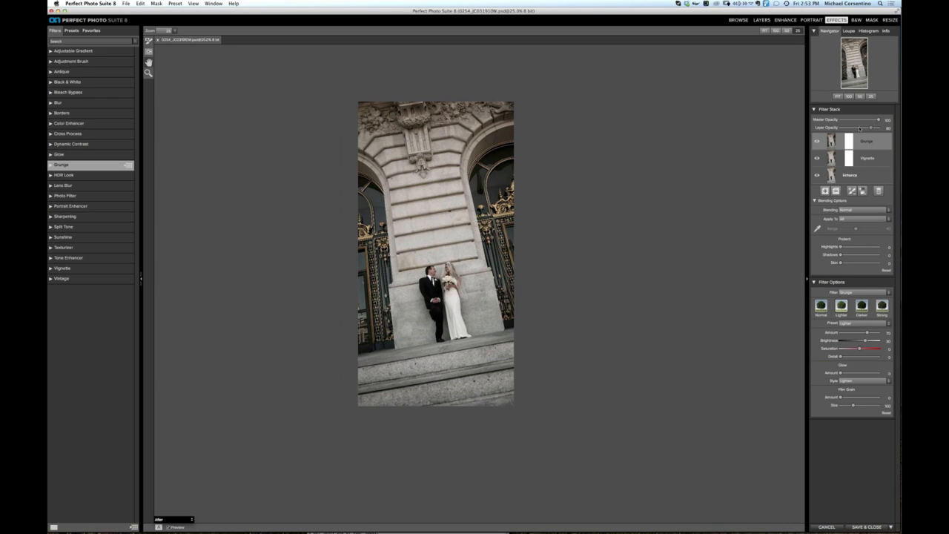
{"action": "left_click_drag", "start_coordinate": [858, 128], "coordinate": [854, 128]}
Step: Add an Adjustment Brush layer with the Lighten preset, adjust the brush opacity and paint over the bride and groom to brighten them
{"action": "left_click", "coordinate": [826, 191]}
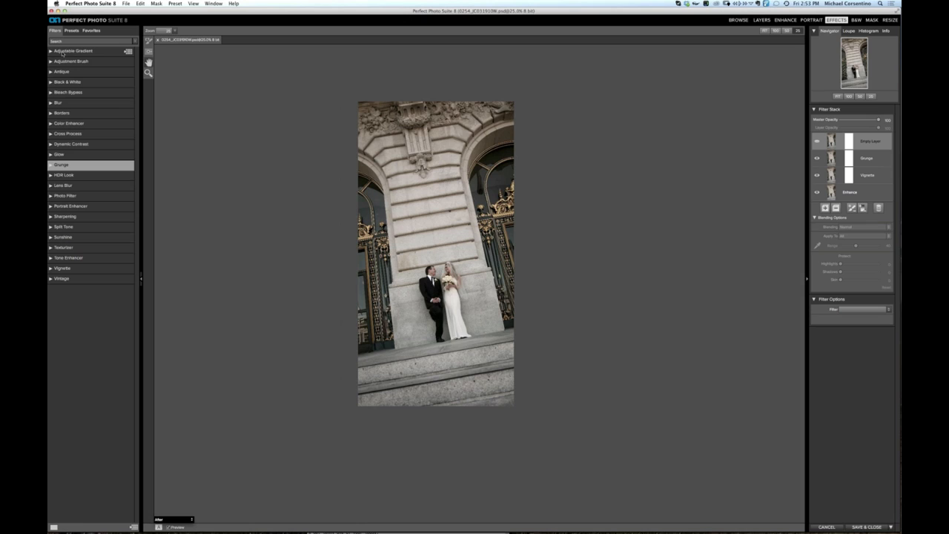
{"action": "left_click", "coordinate": [124, 65]}
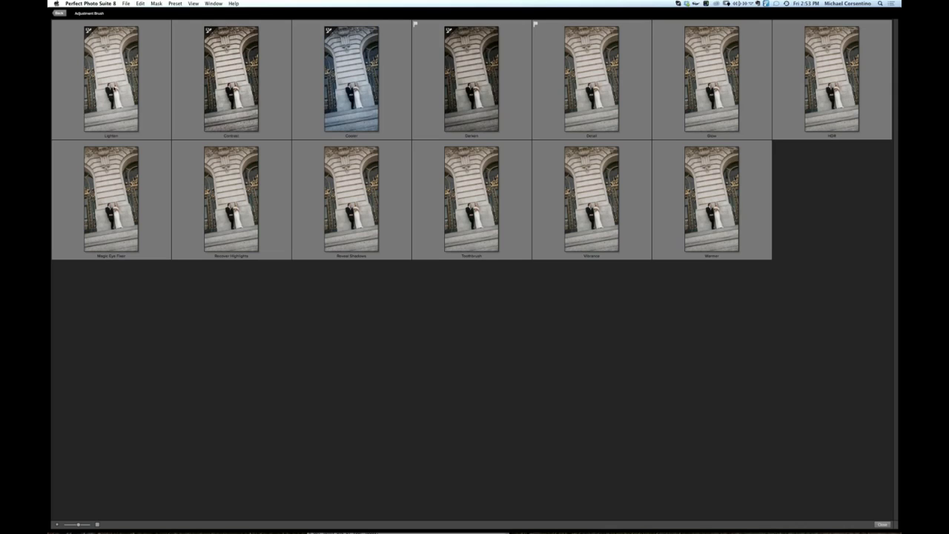
{"action": "left_click", "coordinate": [150, 83]}
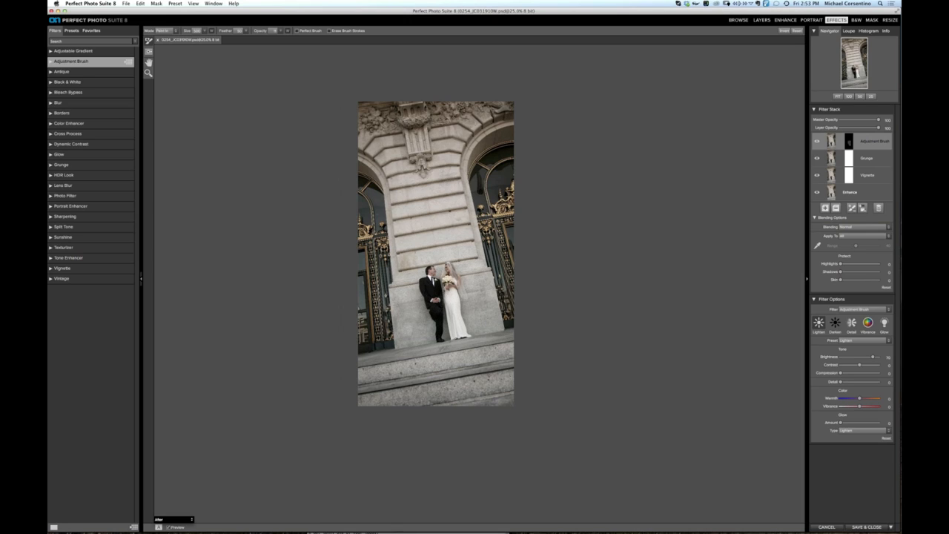
{"action": "left_click_drag", "start_coordinate": [262, 31], "coordinate": [275, 32]}
{"action": "left_click", "coordinate": [453, 277]}
{"action": "left_click", "coordinate": [434, 267]}
{"action": "mouse_move", "coordinate": [435, 286]}
{"action": "left_mouse_down"}
{"action": "mouse_move", "coordinate": [442, 303]}
{"action": "mouse_move", "coordinate": [440, 317]}
{"action": "mouse_move", "coordinate": [431, 296]}
{"action": "mouse_move", "coordinate": [441, 336]}
{"action": "mouse_move", "coordinate": [433, 341]}
{"action": "mouse_move", "coordinate": [463, 327]}
{"action": "mouse_move", "coordinate": [450, 298]}
{"action": "mouse_move", "coordinate": [442, 317]}
{"action": "left_mouse_up"}
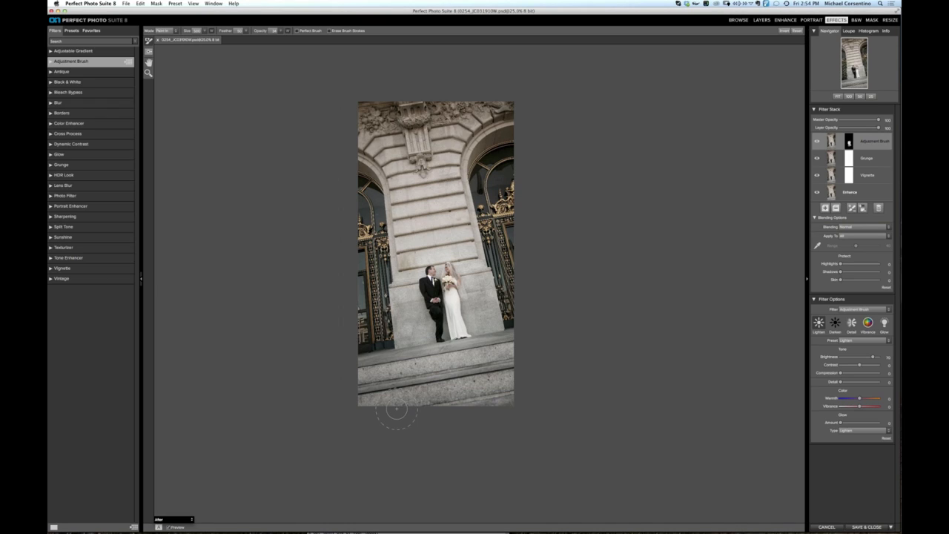
Step: Compare the photo with and without the effects and inspect the brightened couple up close
{"action": "key", "text": "super+p"}
{"action": "key", "text": "super+equal"}
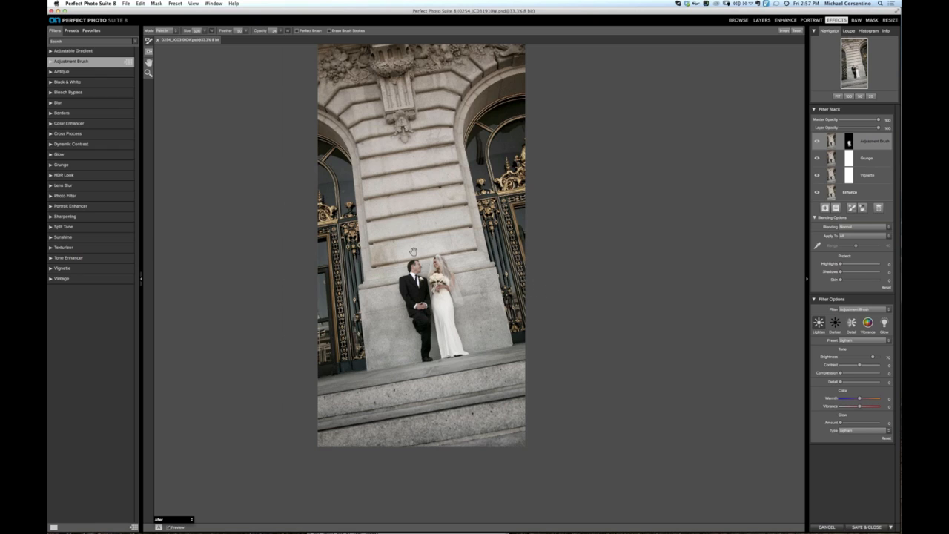
{"action": "left_click_drag", "start_coordinate": [397, 231], "coordinate": [454, 251]}
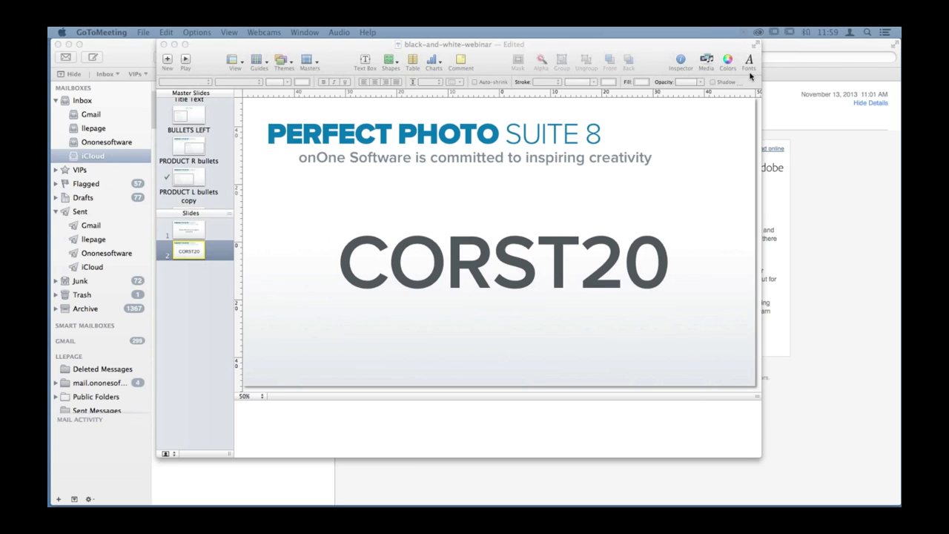
Step: Switch to Keynote, reposition the black-and-white-webinar presentation window and start its slide show
{"action": "left_click", "coordinate": [340, 50]}
{"action": "left_click_drag", "start_coordinate": [340, 50], "coordinate": [311, 50]}
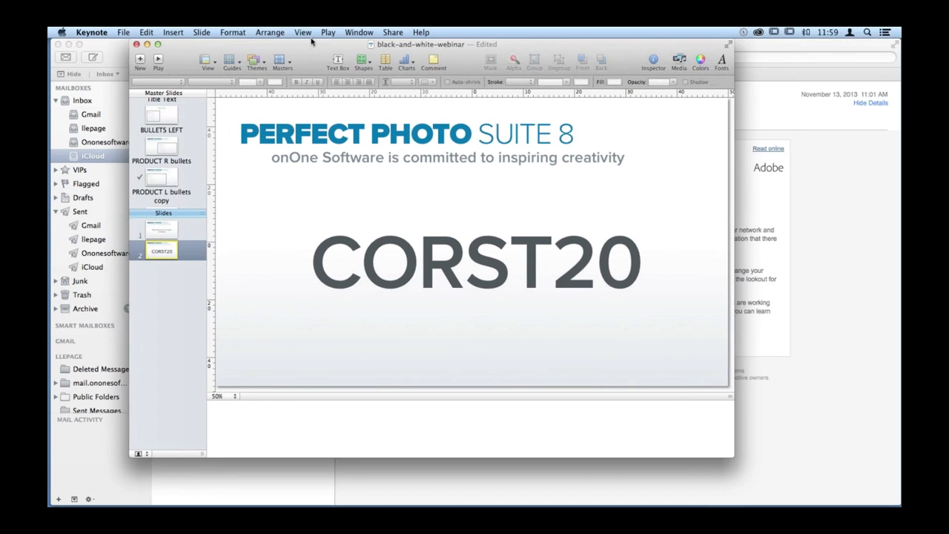
{"action": "left_click", "coordinate": [157, 60]}
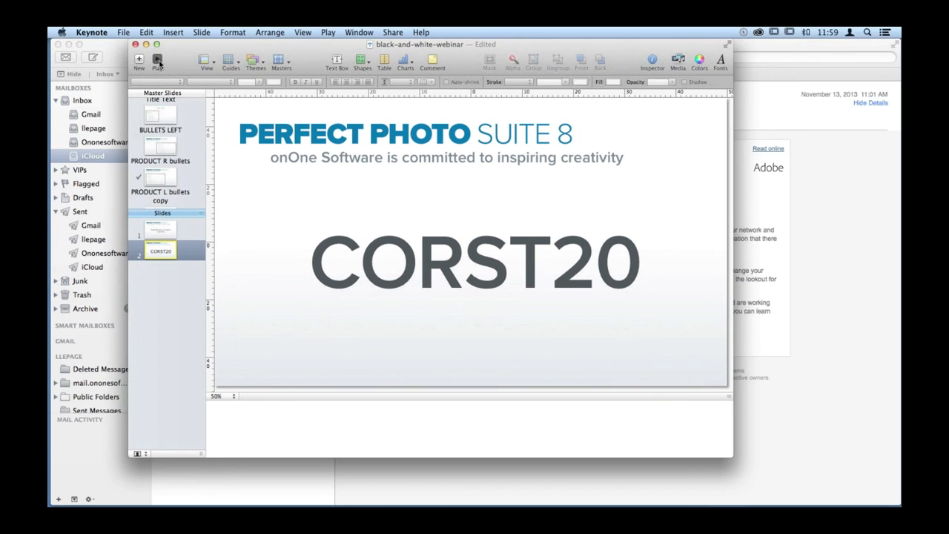